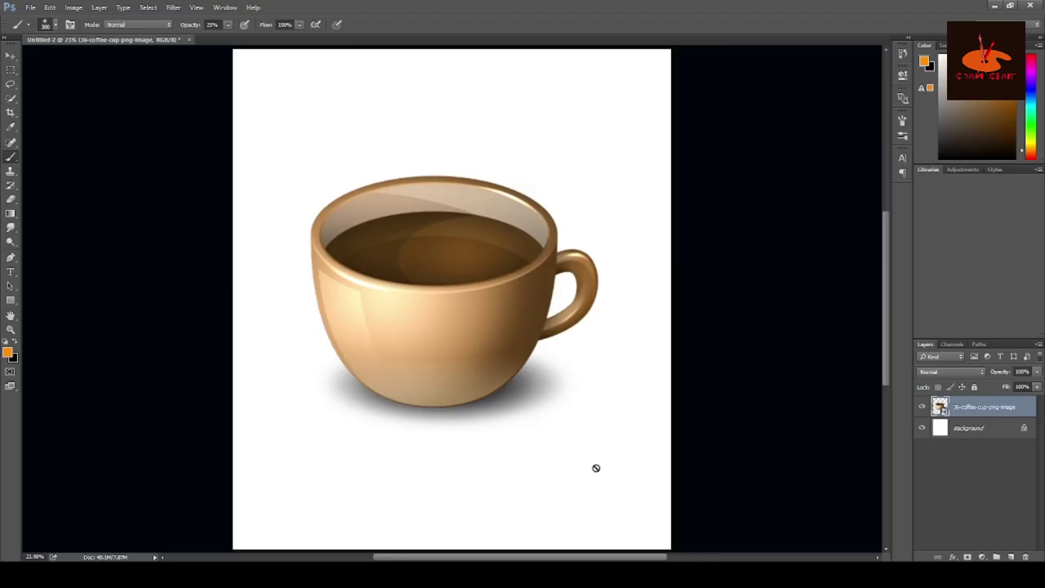
# Quick-select the coffee cup and mask out its white background and shadow.
pyautogui.scroll(3, 596, 466)
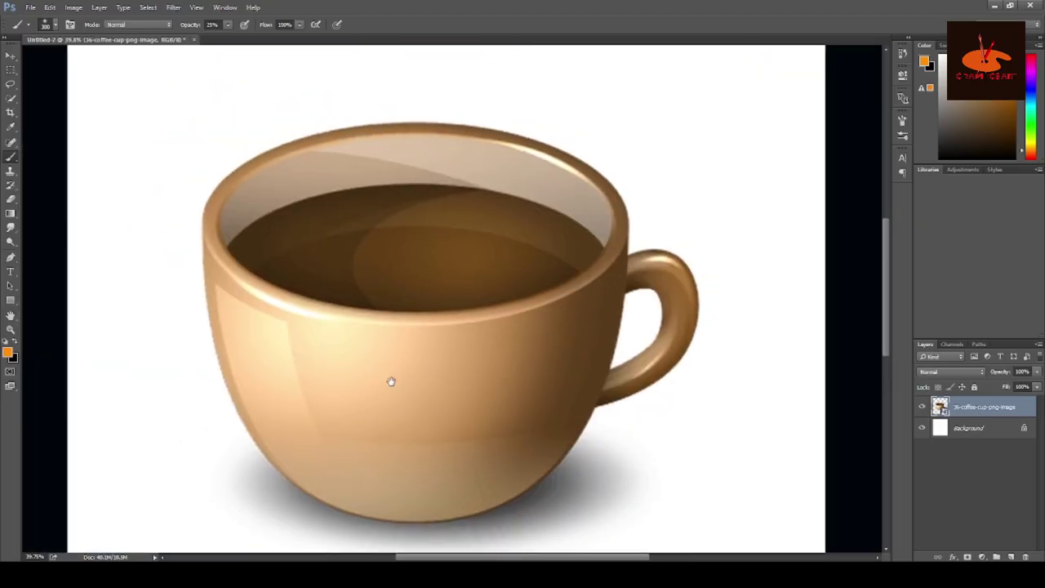
pyautogui.moveTo(219, 339)
pyautogui.mouseDown()
pyautogui.moveTo(303, 478)
pyautogui.moveTo(544, 438)
pyautogui.moveTo(566, 401)
pyautogui.moveTo(599, 275)
pyautogui.moveTo(677, 327)
pyautogui.mouseUp()
pyautogui.moveTo(366, 282)
pyautogui.mouseDown()
pyautogui.moveTo(552, 275)
pyautogui.moveTo(324, 261)
pyautogui.mouseUp()
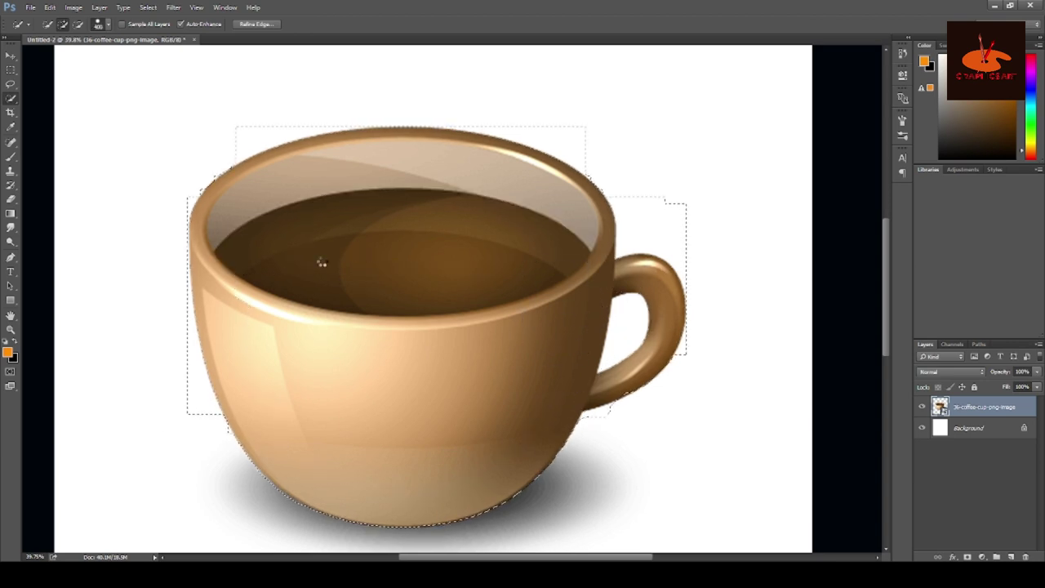
pyautogui.click(968, 557)
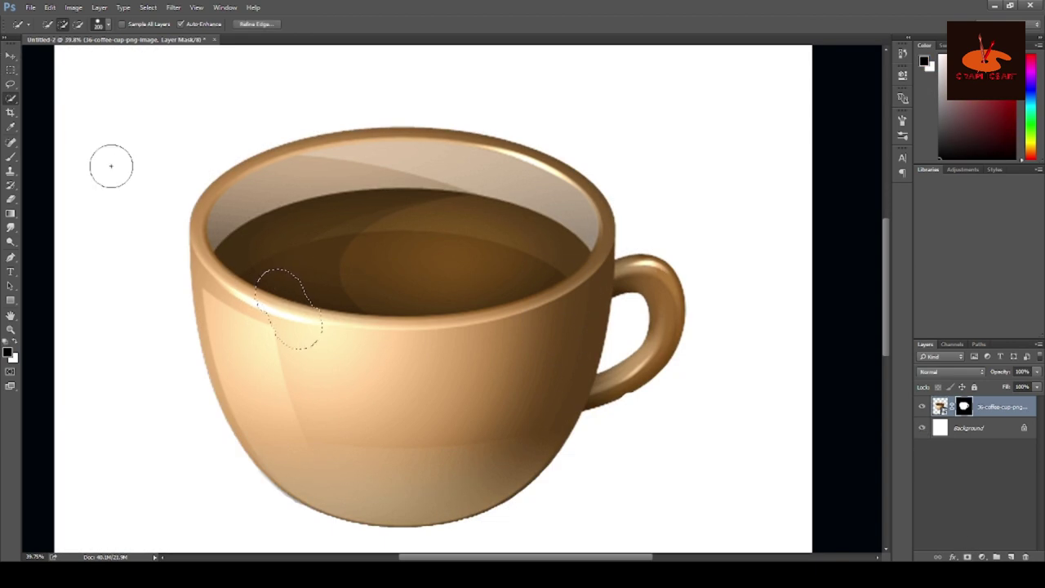
# Place the round lime slice image into the document.
pyautogui.click(9, 56)
pyautogui.scroll(-3, 12, 337)
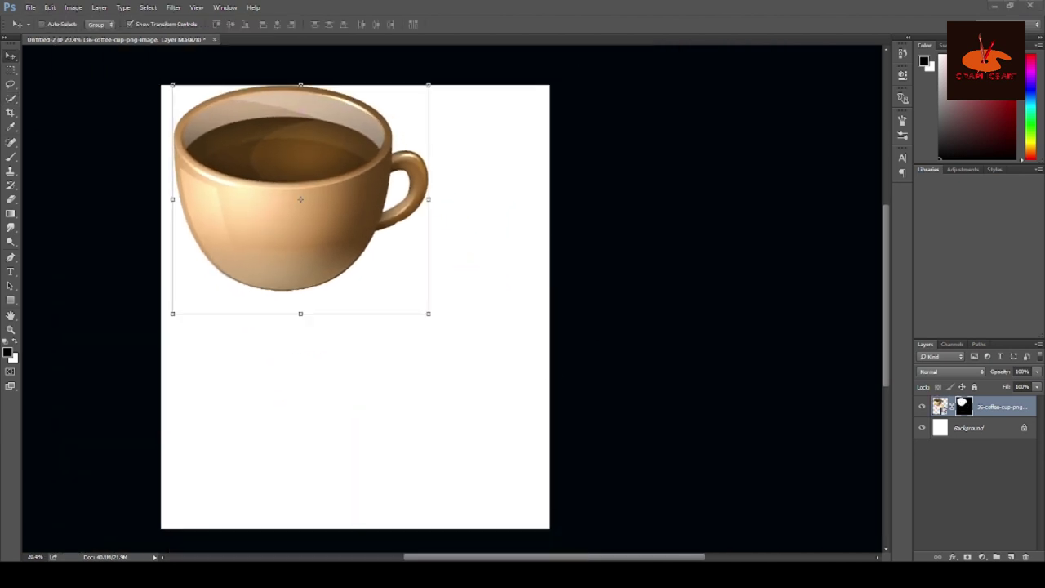
pyautogui.press('Return')
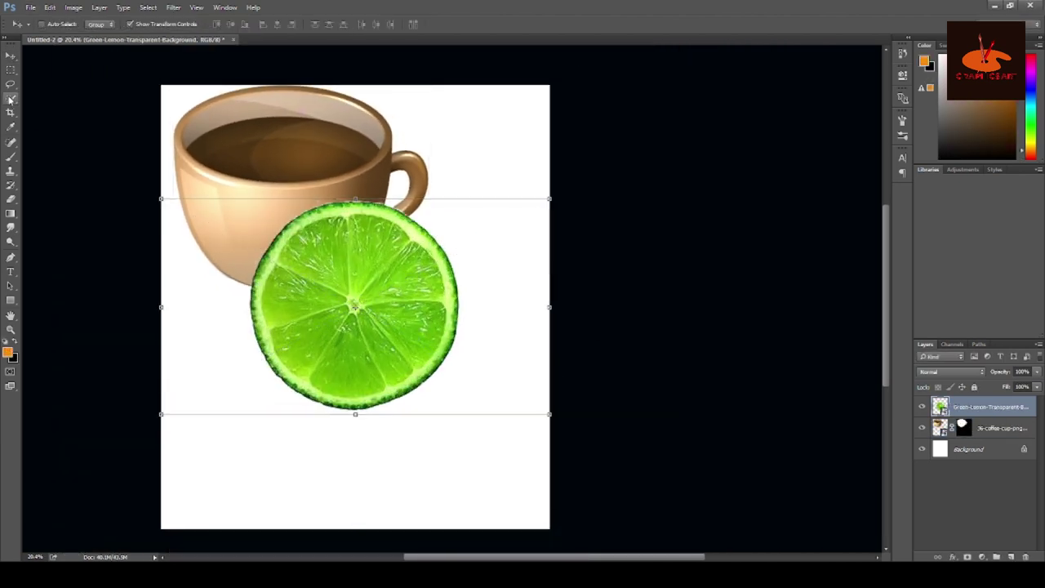
# Mask the lime slice off its background, then place and select the whole lime photo.
pyautogui.click(9, 99)
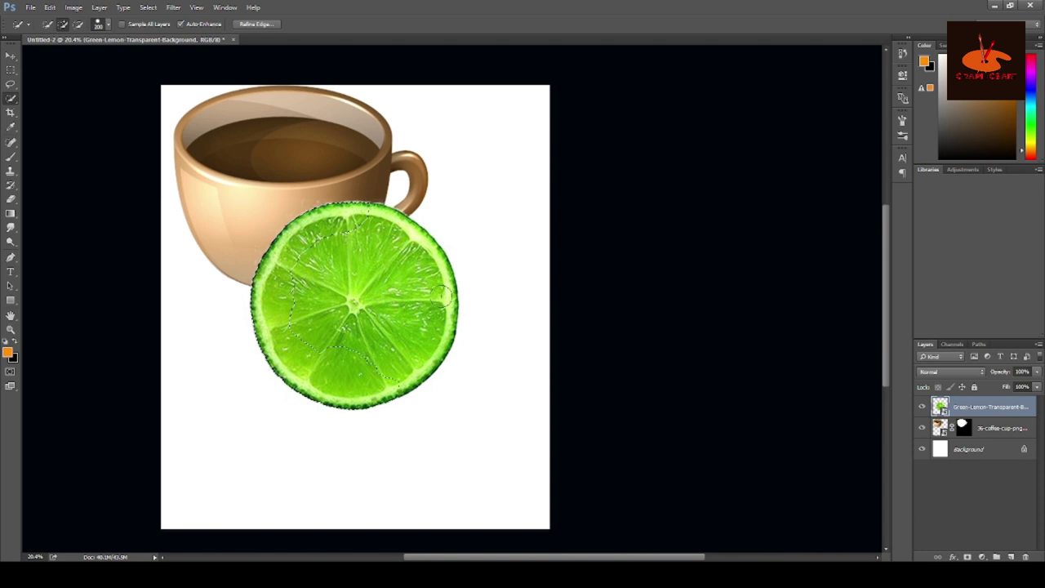
pyautogui.click(967, 556)
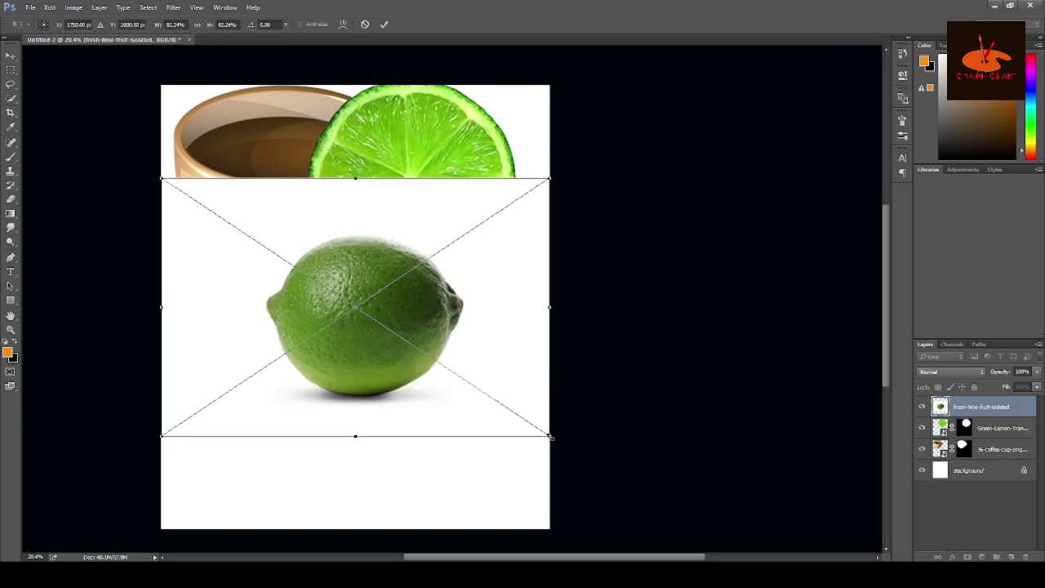
pyautogui.press('Return')
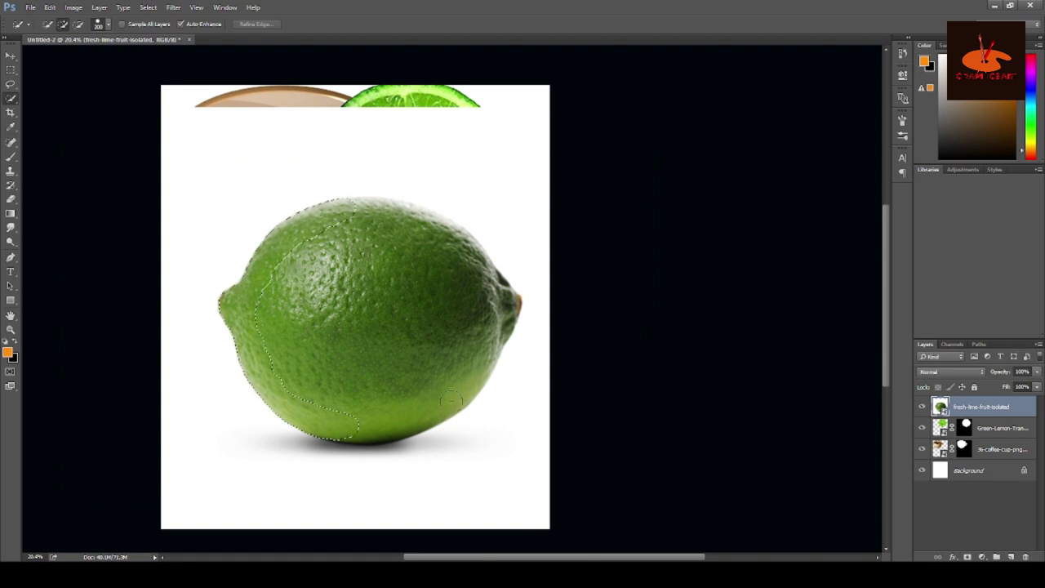
pyautogui.moveTo(359, 214); pyautogui.dragTo(437, 282)
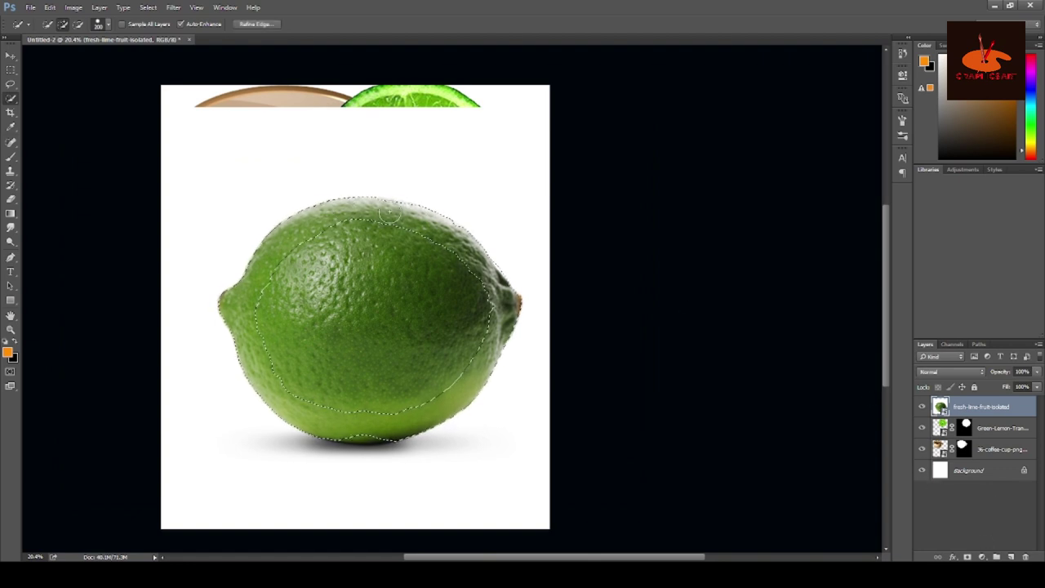
pyautogui.moveTo(337, 396); pyautogui.dragTo(409, 410)
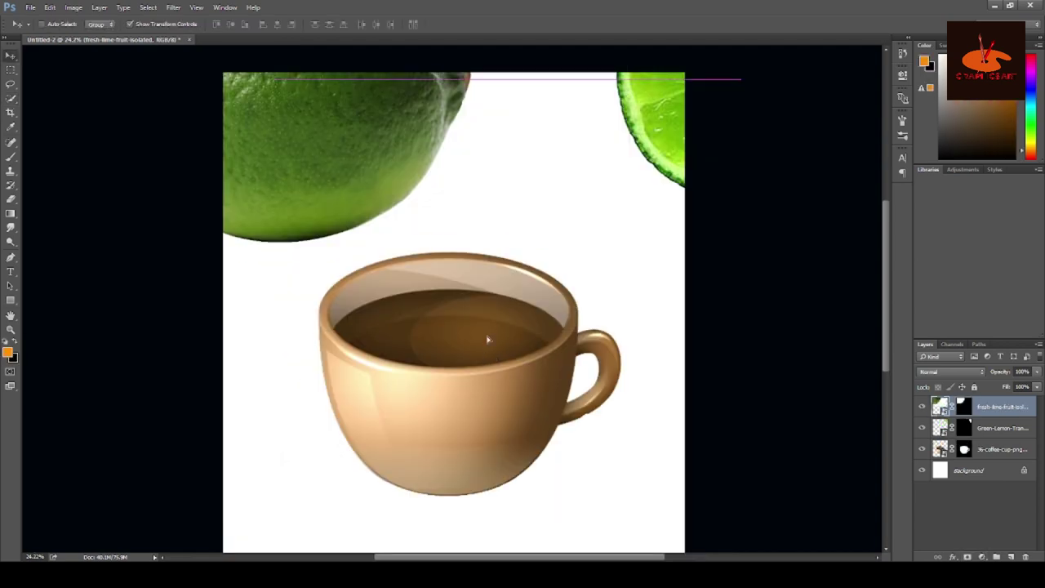
# Shrink the coffee cup to about 76% and reposition it lower on the page.
pyautogui.scroll(-1, 487, 318)
pyautogui.moveTo(478, 343); pyautogui.dragTo(484, 379)
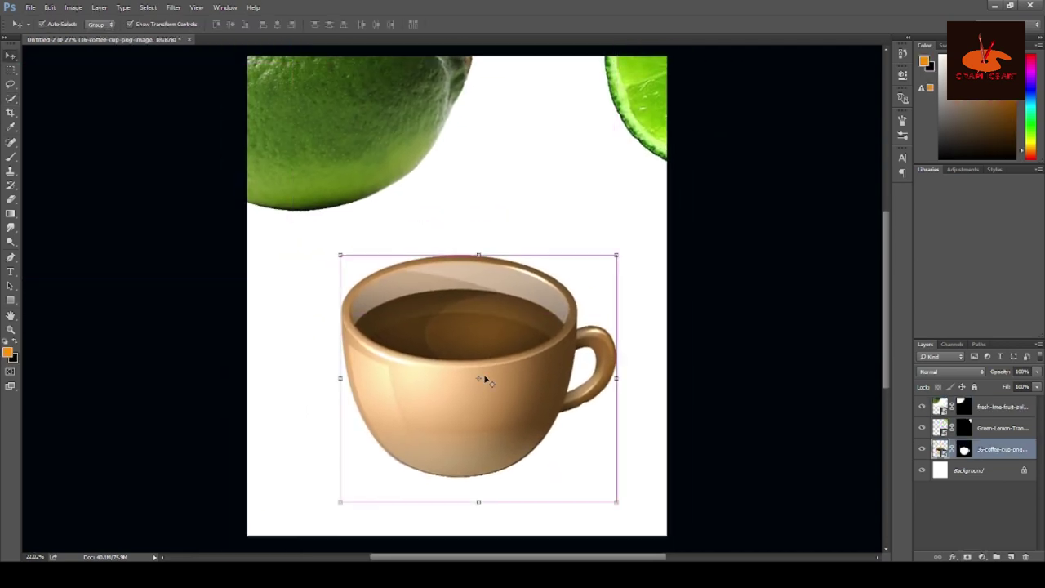
pyautogui.moveTo(616, 502); pyautogui.dragTo(602, 495)
pyautogui.moveTo(439, 400); pyautogui.dragTo(459, 390)
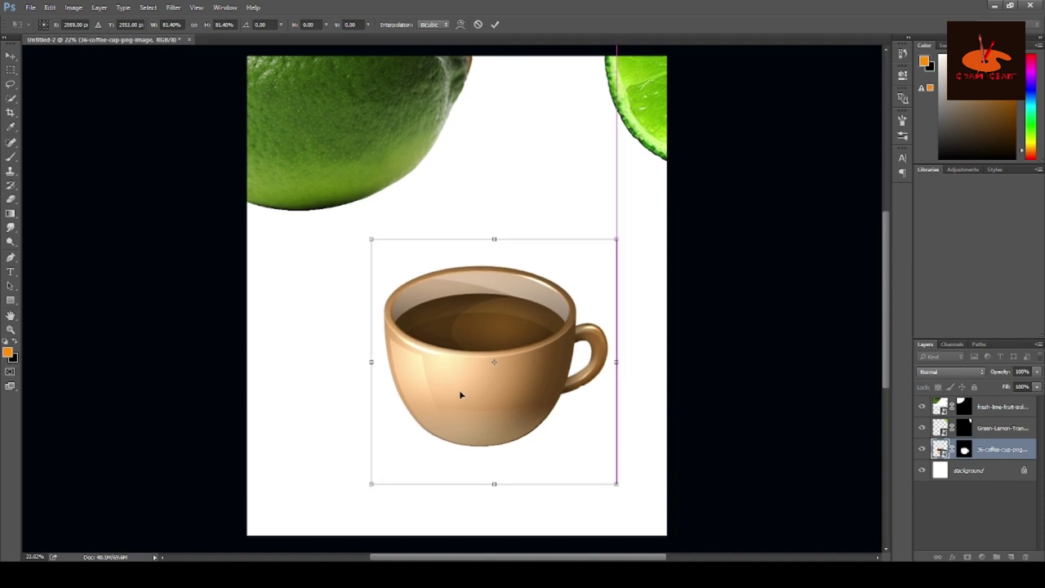
pyautogui.moveTo(609, 480); pyautogui.dragTo(602, 471)
pyautogui.moveTo(483, 416); pyautogui.dragTo(492, 419)
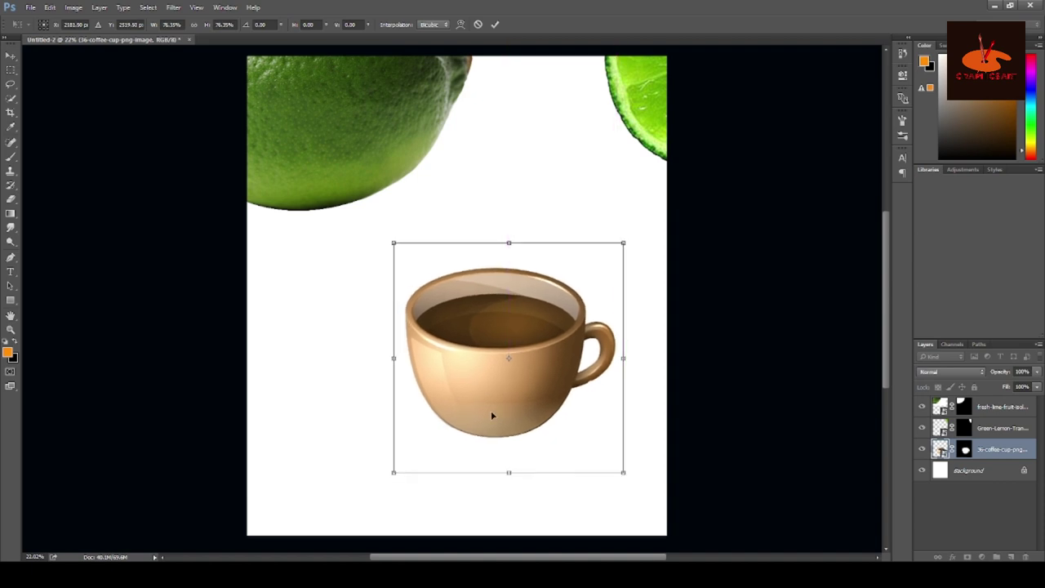
pyautogui.press('Return')
# Scale and tilt the whole lime about 25° over the cup, layered below the lime slice.
pyautogui.moveTo(341, 136); pyautogui.dragTo(429, 263)
pyautogui.hotkey('ctrl', 't')
pyautogui.moveTo(710, 420); pyautogui.dragTo(650, 375)
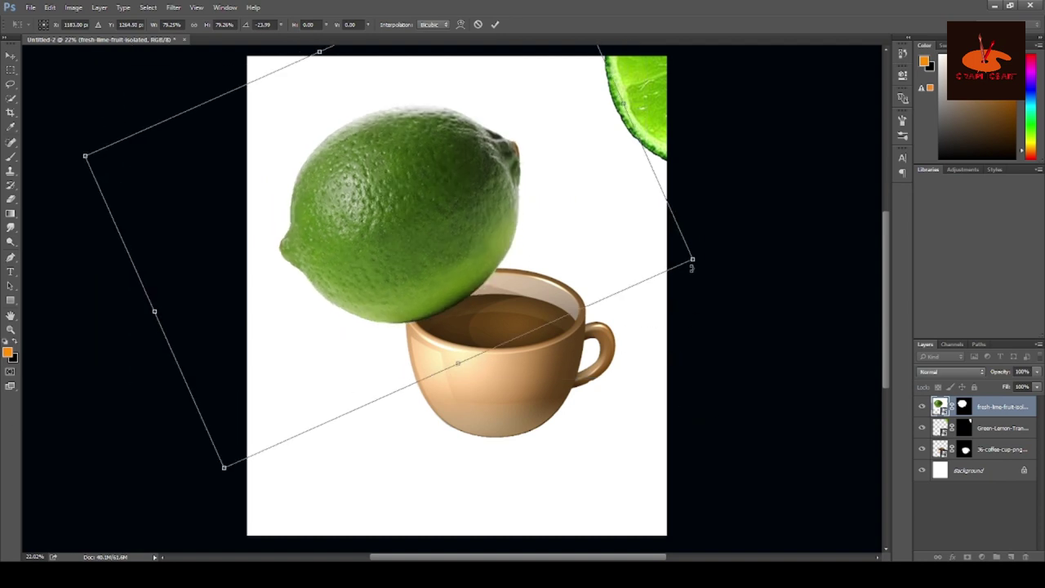
pyautogui.moveTo(718, 420); pyautogui.dragTo(719, 299)
pyautogui.moveTo(408, 213)
pyautogui.mouseDown()
pyautogui.moveTo(512, 365)
pyautogui.moveTo(478, 376)
pyautogui.mouseUp()
pyautogui.scroll(3, 516, 395)
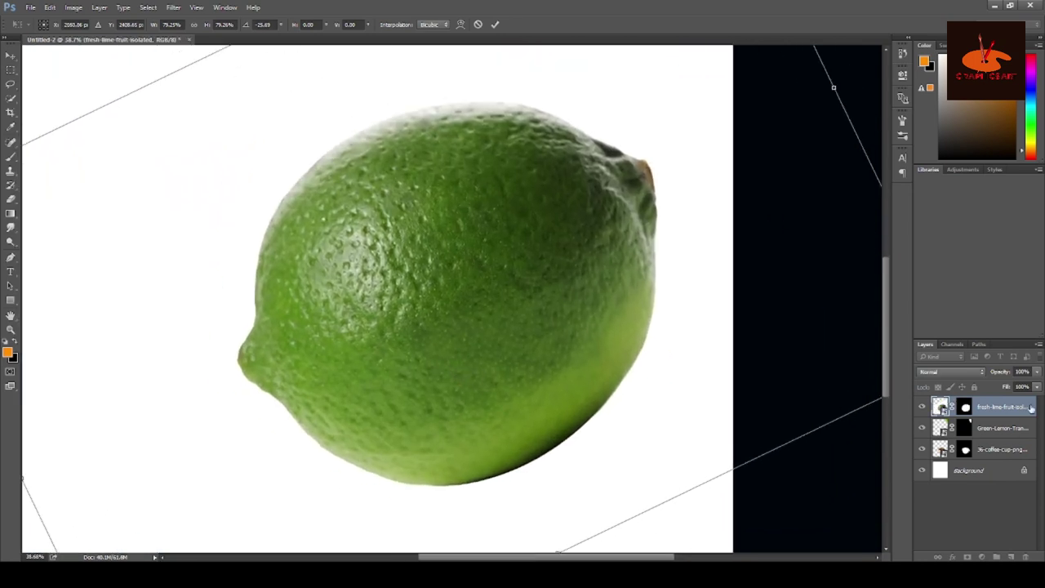
pyautogui.press('Return')
pyautogui.moveTo(1002, 406); pyautogui.dragTo(997, 439)
# Clip the whole lime peel to the cup and nudge it down inside.
pyautogui.keyDown('alt'); pyautogui.click(988, 438); pyautogui.keyUp('alt')
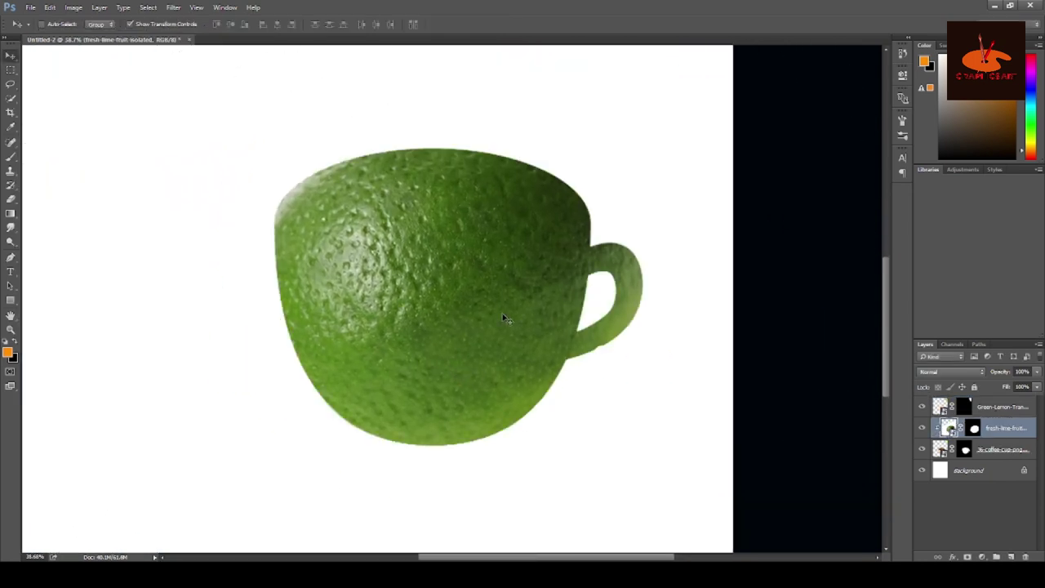
pyautogui.scroll(-3, 482, 342)
pyautogui.moveTo(481, 342)
pyautogui.mouseDown()
pyautogui.moveTo(478, 361)
pyautogui.moveTo(469, 357)
pyautogui.mouseUp()
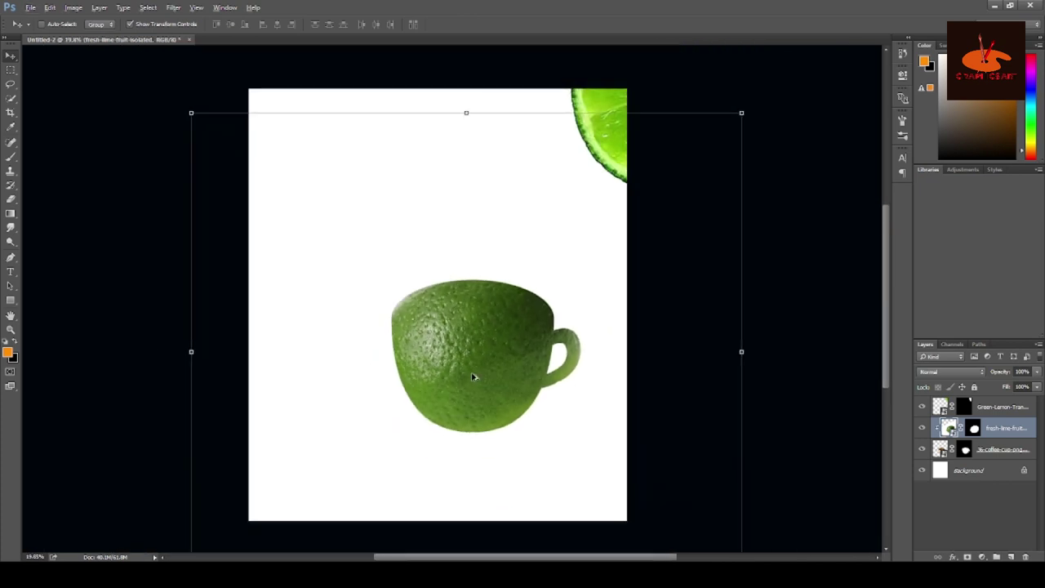
# Squash the lime slice into a flat oval matching the cup rim's width.
pyautogui.moveTo(611, 107); pyautogui.dragTo(435, 300)
pyautogui.hotkey('ctrl', 't')
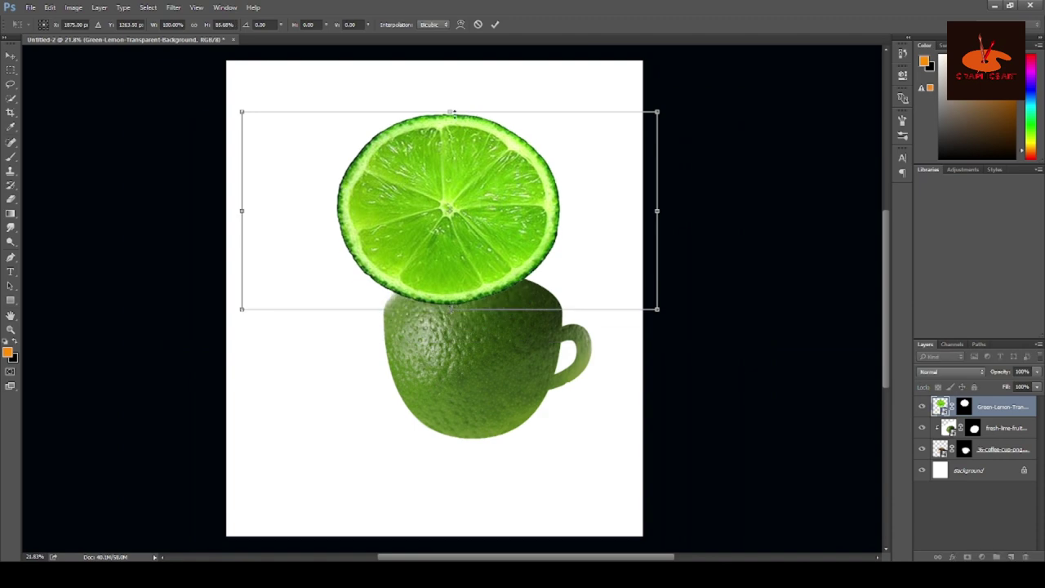
pyautogui.moveTo(449, 112); pyautogui.dragTo(449, 220)
pyautogui.scroll(3, 481, 278)
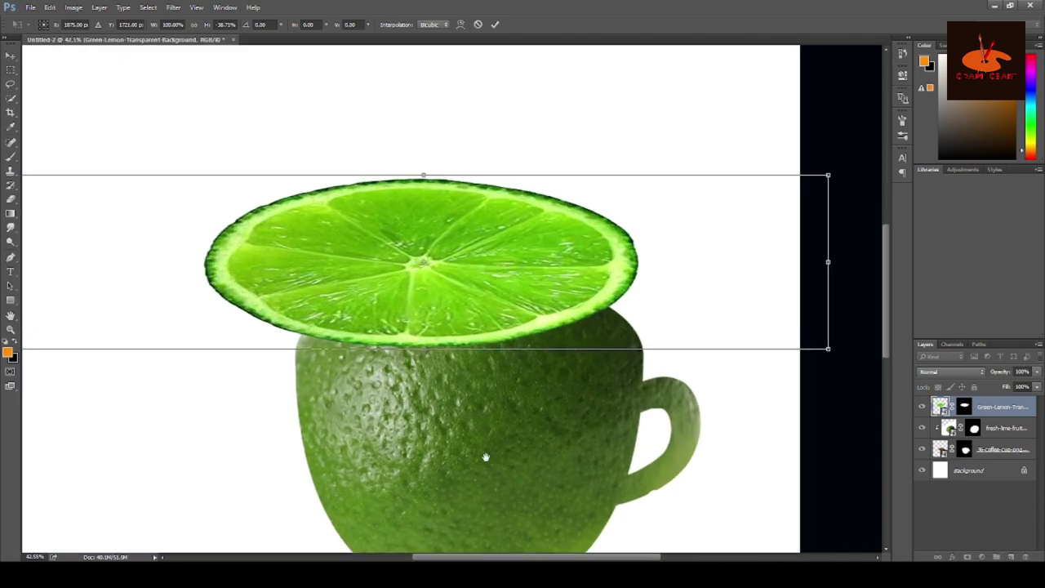
pyautogui.moveTo(856, 266); pyautogui.dragTo(781, 266)
pyautogui.moveTo(47, 278); pyautogui.dragTo(131, 286)
pyautogui.moveTo(457, 352); pyautogui.dragTo(456, 331)
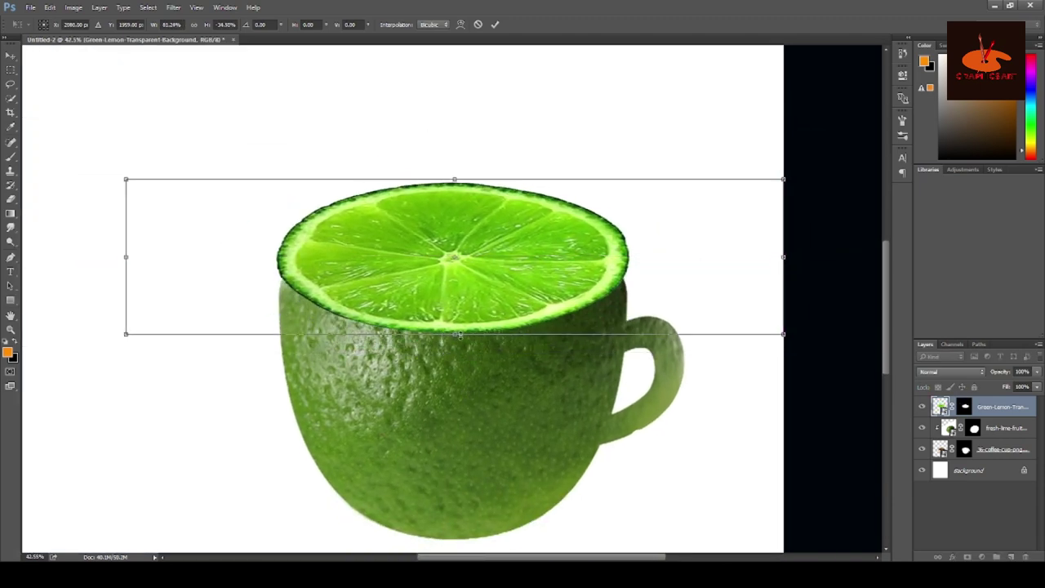
pyautogui.moveTo(457, 179); pyautogui.dragTo(452, 203)
pyautogui.moveTo(126, 273); pyautogui.dragTo(129, 271)
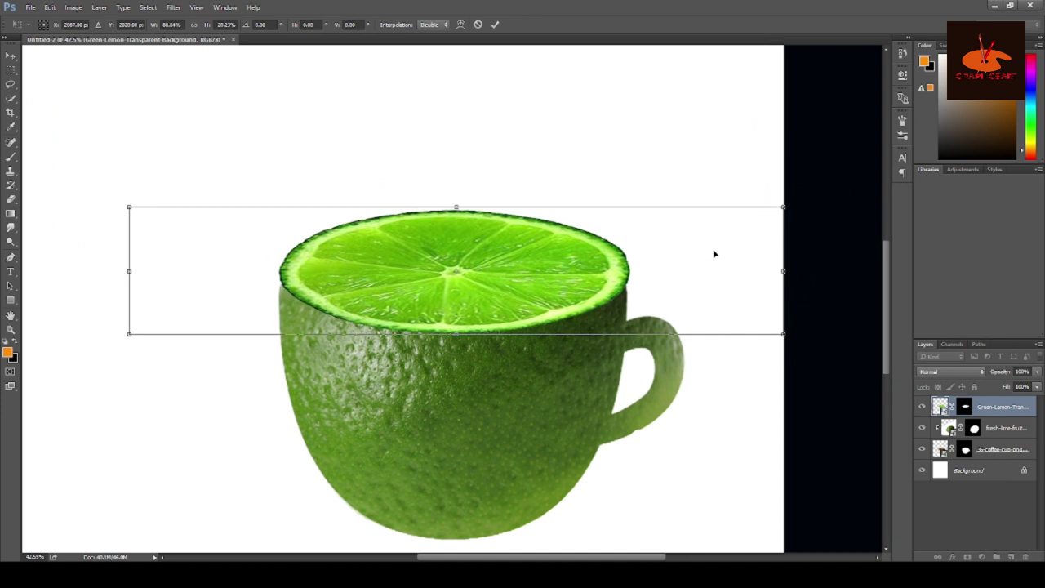
pyautogui.moveTo(783, 273); pyautogui.dragTo(775, 271)
pyautogui.press('Return')
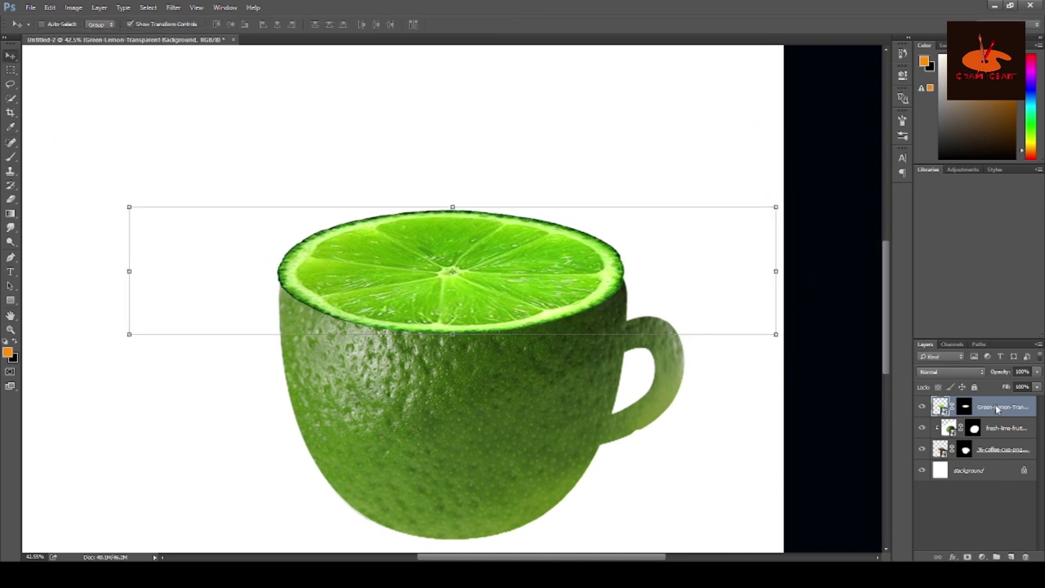
pyautogui.hotkey('ctrl', 't')
# Warp the lime slice's left, right, top and bottom edges to follow the cup rim.
pyautogui.rightClick(516, 286)
pyautogui.click(535, 374)
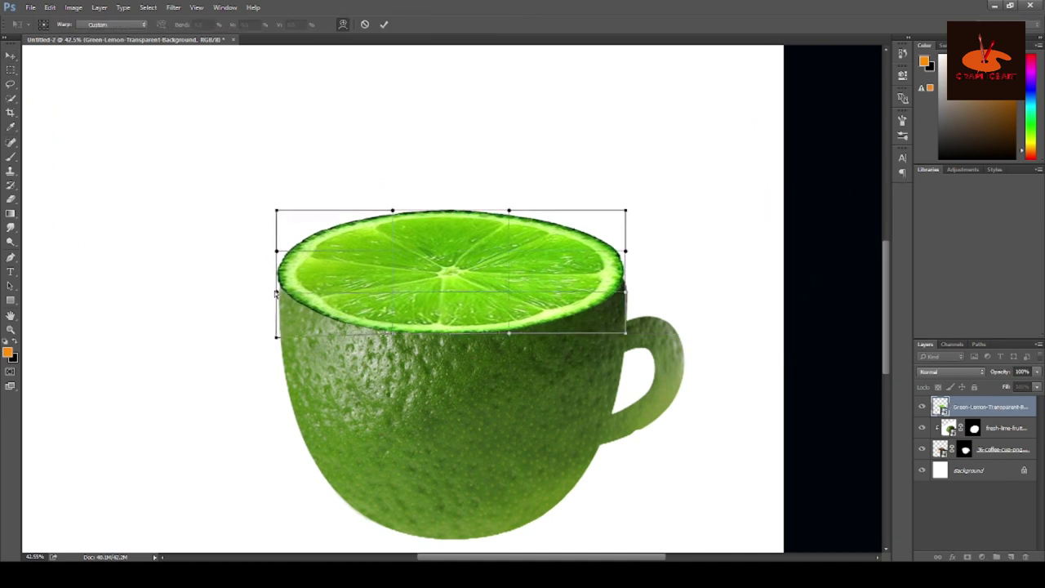
pyautogui.moveTo(274, 289); pyautogui.dragTo(277, 264)
pyautogui.moveTo(625, 251); pyautogui.dragTo(626, 275)
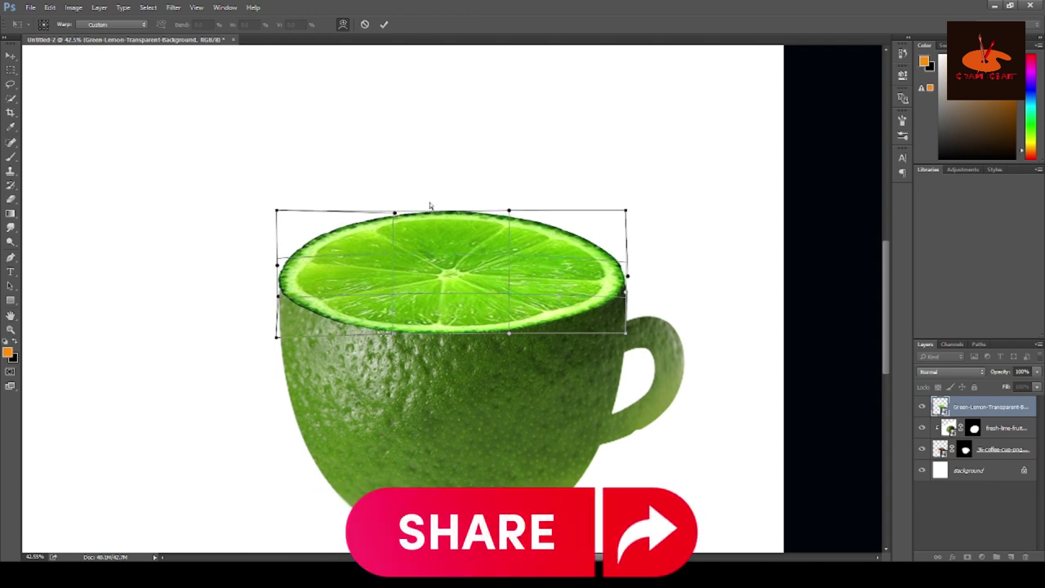
pyautogui.moveTo(410, 213); pyautogui.dragTo(418, 214)
pyautogui.moveTo(445, 332); pyautogui.dragTo(448, 338)
pyautogui.press('Return')
pyautogui.scroll(-2, 441, 342)
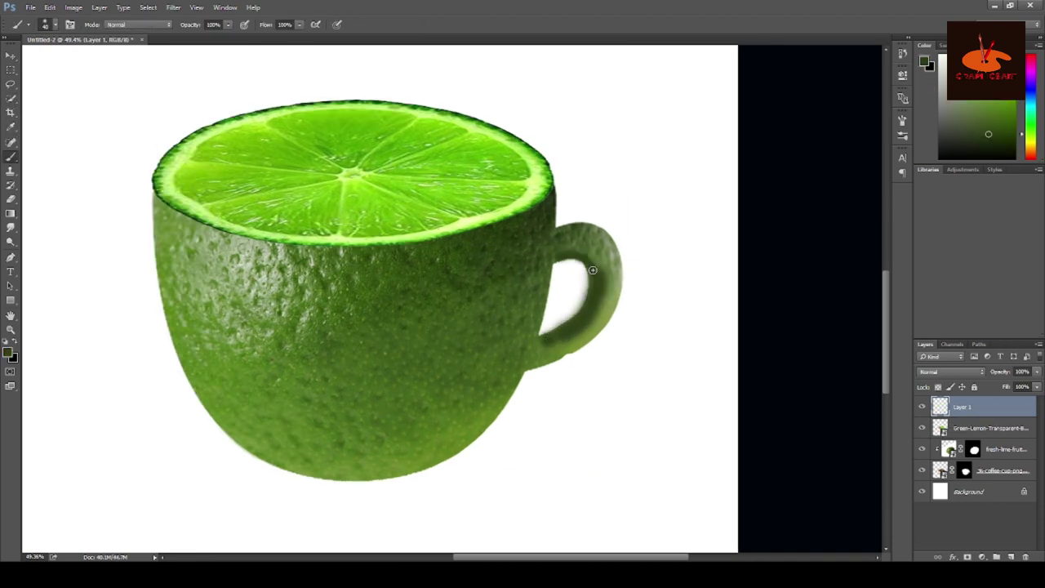
pyautogui.scroll(-5, 544, 227)
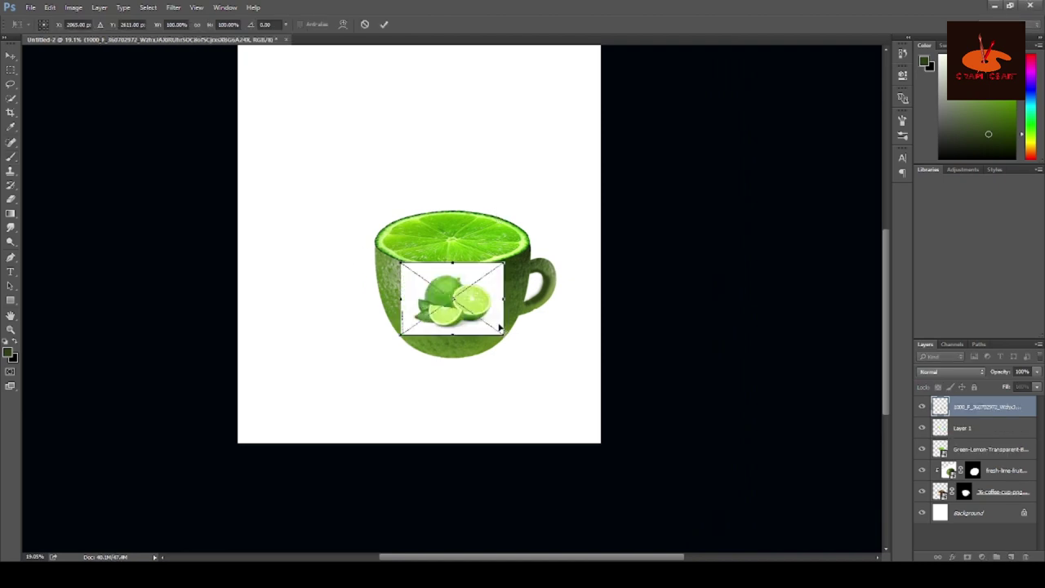
# Place the limes-and-wedges photo and mask it down to the front lime wedge.
pyautogui.moveTo(368, 257); pyautogui.dragTo(490, 327)
pyautogui.press('Return')
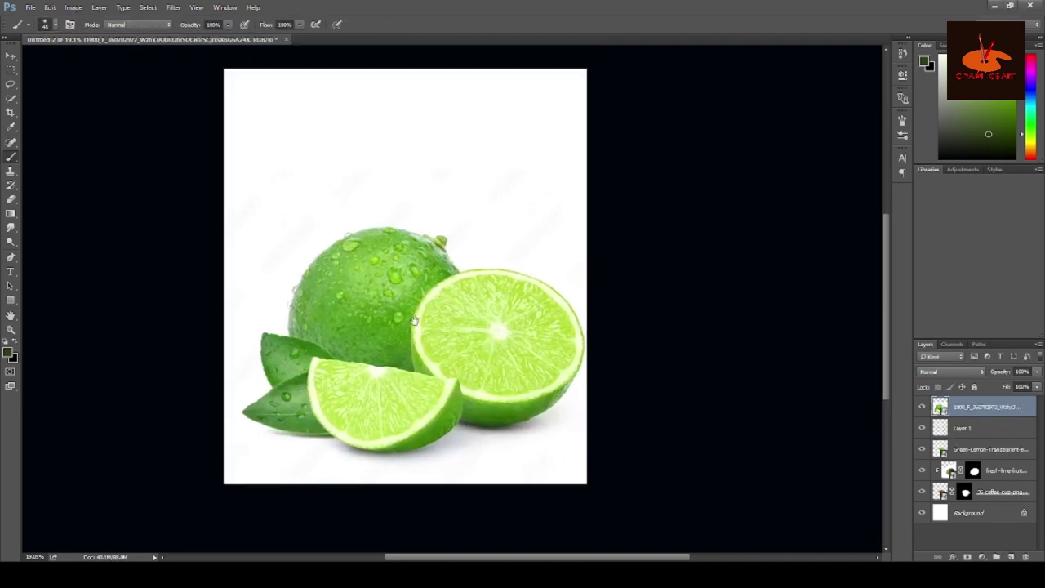
pyautogui.press('w')
pyautogui.scroll(5, 397, 364)
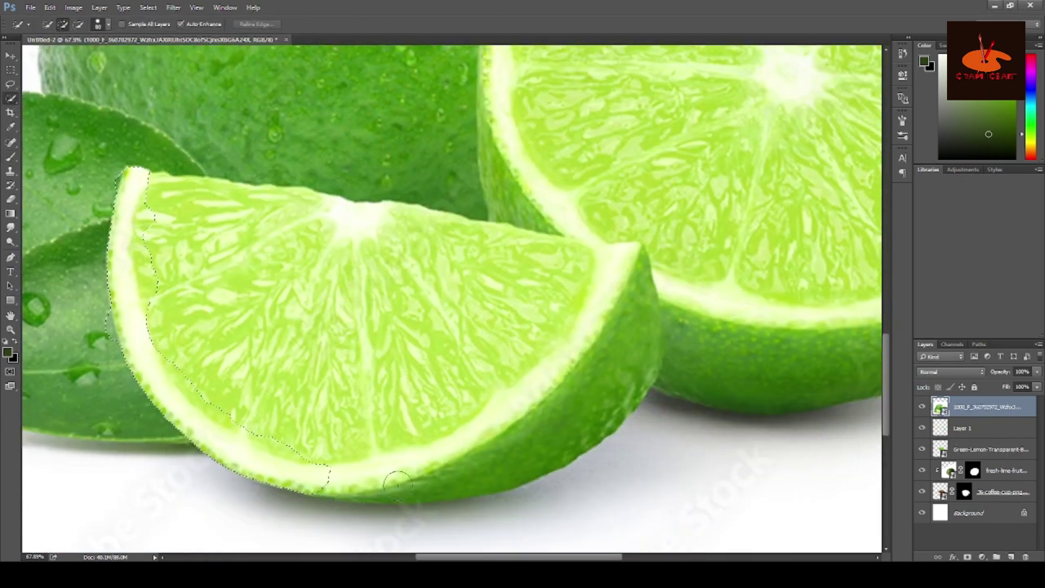
pyautogui.moveTo(398, 483)
pyautogui.mouseDown()
pyautogui.moveTo(181, 187)
pyautogui.moveTo(191, 200)
pyautogui.mouseUp()
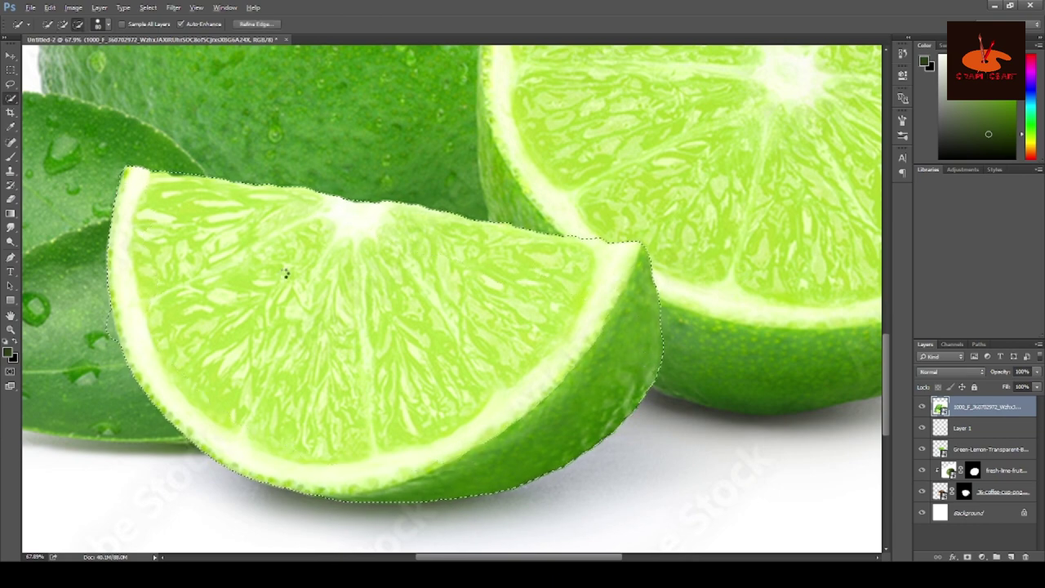
pyautogui.click(968, 557)
# Select the leftover background along the wedge's upper edge to clean the mask.
pyautogui.scroll(-3, 695, 429)
pyautogui.scroll(6, 490, 350)
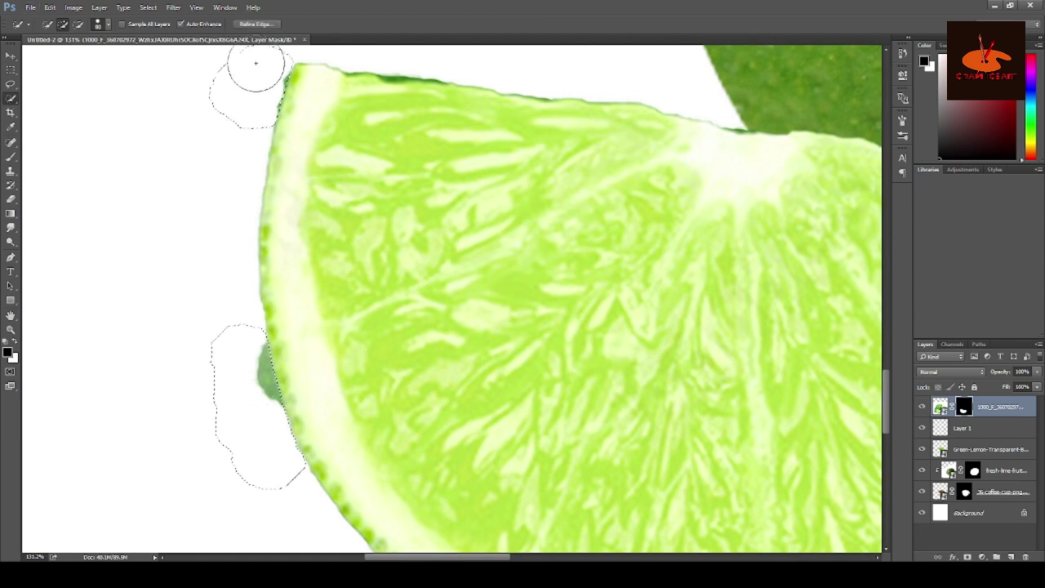
pyautogui.scroll(-2, 373, 346)
pyautogui.scroll(2, 318, 242)
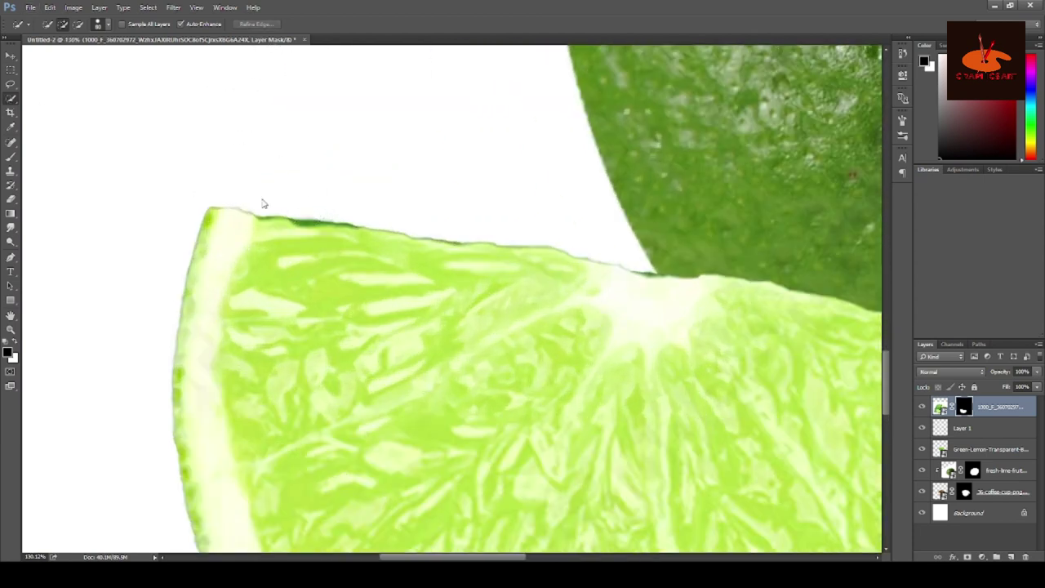
pyautogui.moveTo(269, 186); pyautogui.dragTo(325, 196)
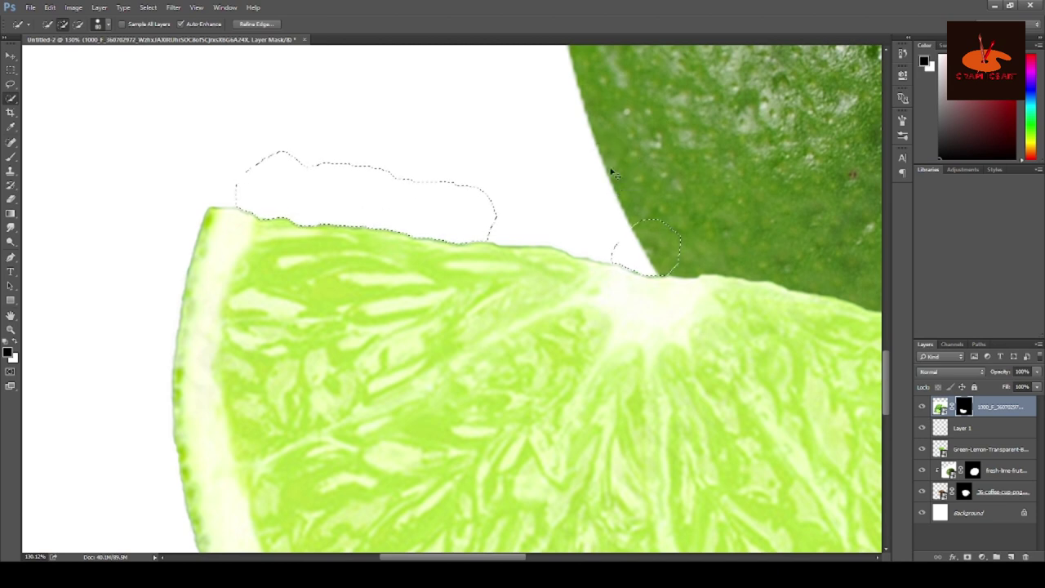
pyautogui.scroll(-4, 435, 445)
pyautogui.scroll(-2, 435, 445)
# Shrink the lime wedge to about two thirds and shift it left.
pyautogui.hotkey('ctrl', 't')
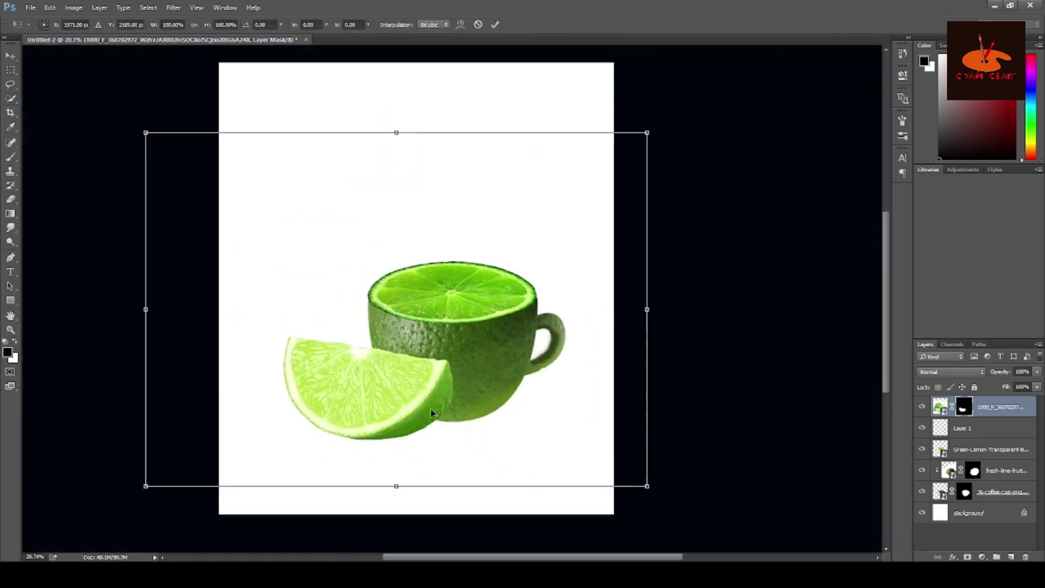
pyautogui.moveTo(646, 485); pyautogui.dragTo(572, 459)
pyautogui.moveTo(392, 399); pyautogui.dragTo(338, 296)
pyautogui.press('Return')
# Duplicate the wedge, flip the copy horizontally, and send it behind the cup.
pyautogui.hotkey('ctrl', 'j')
pyautogui.hotkey('ctrl', 't')
pyautogui.rightClick(338, 296)
pyautogui.click(377, 461)
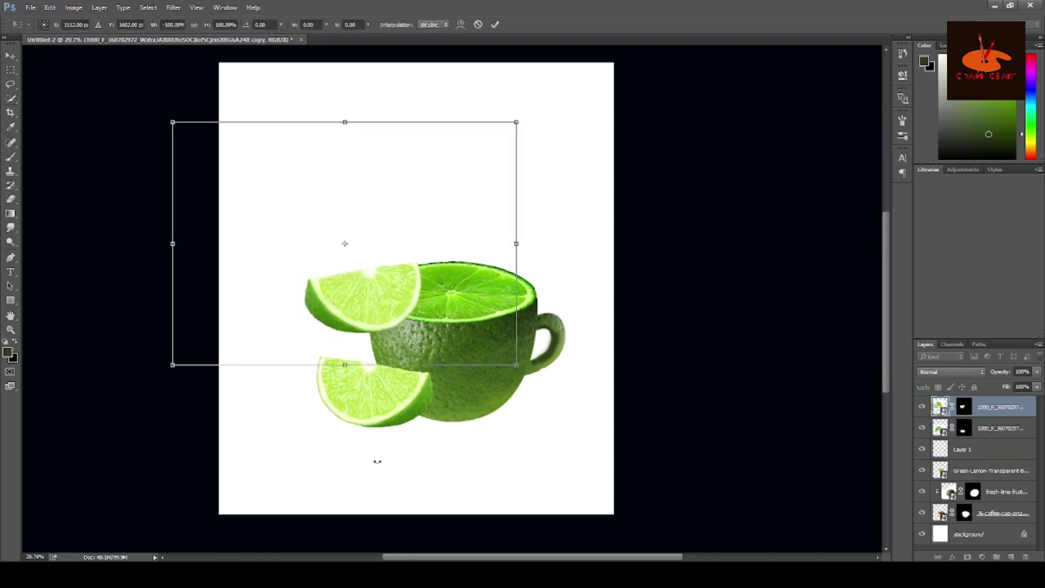
pyautogui.moveTo(238, 342); pyautogui.dragTo(294, 461)
pyautogui.press('Return')
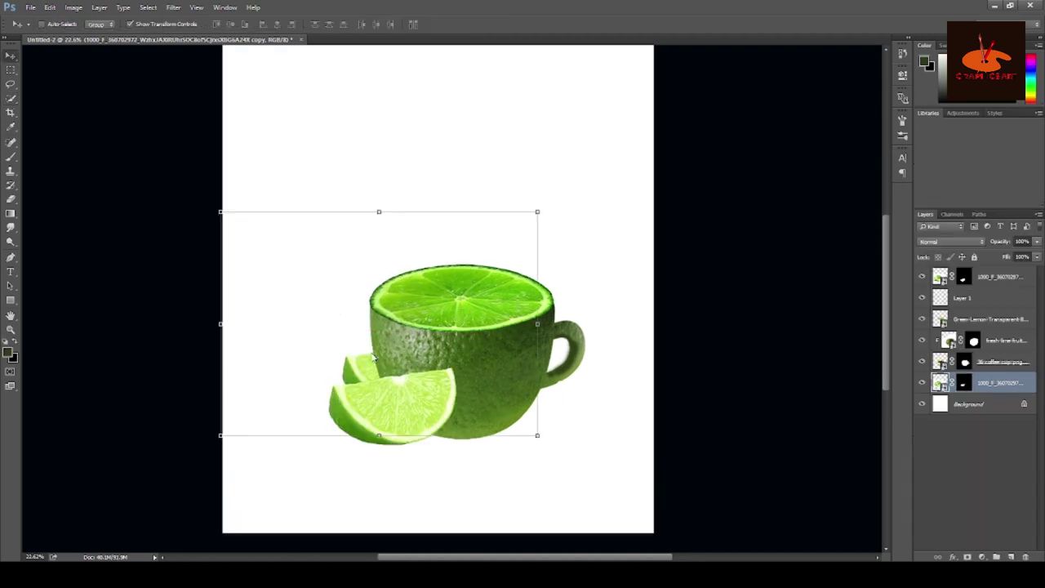
# Shift the back wedge left and down and tilt it about 5.5° counter-clockwise.
pyautogui.hotkey('ctrl', 't')
pyautogui.moveTo(339, 373); pyautogui.dragTo(332, 387)
pyautogui.scroll(-2, 391, 363)
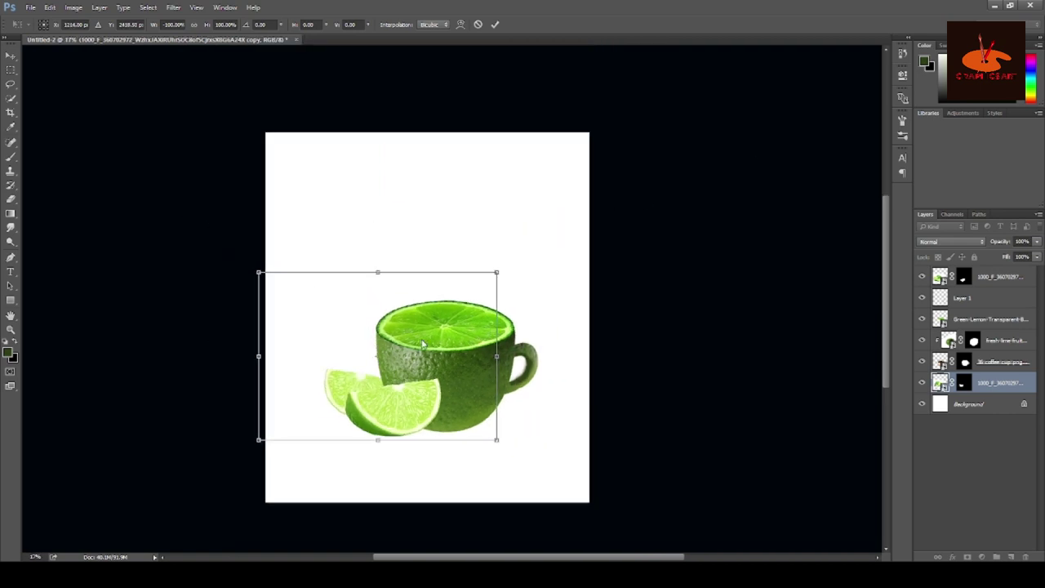
pyautogui.moveTo(253, 265); pyautogui.dragTo(245, 279)
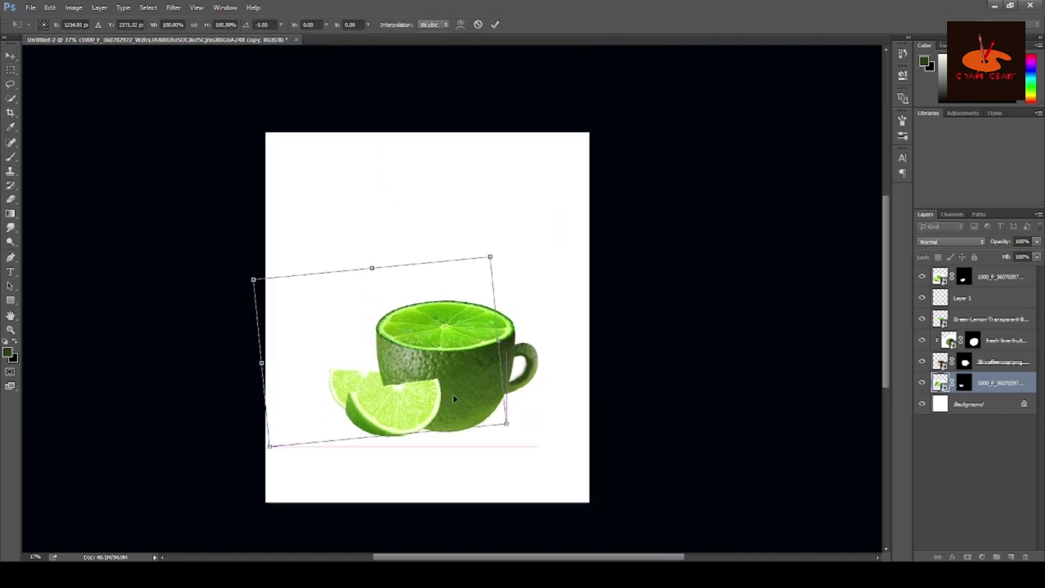
pyautogui.press('Return')
# Add a green gradient colour fill background and group the cup and wedge layers.
pyautogui.scroll(3, 425, 359)
pyautogui.click(981, 557)
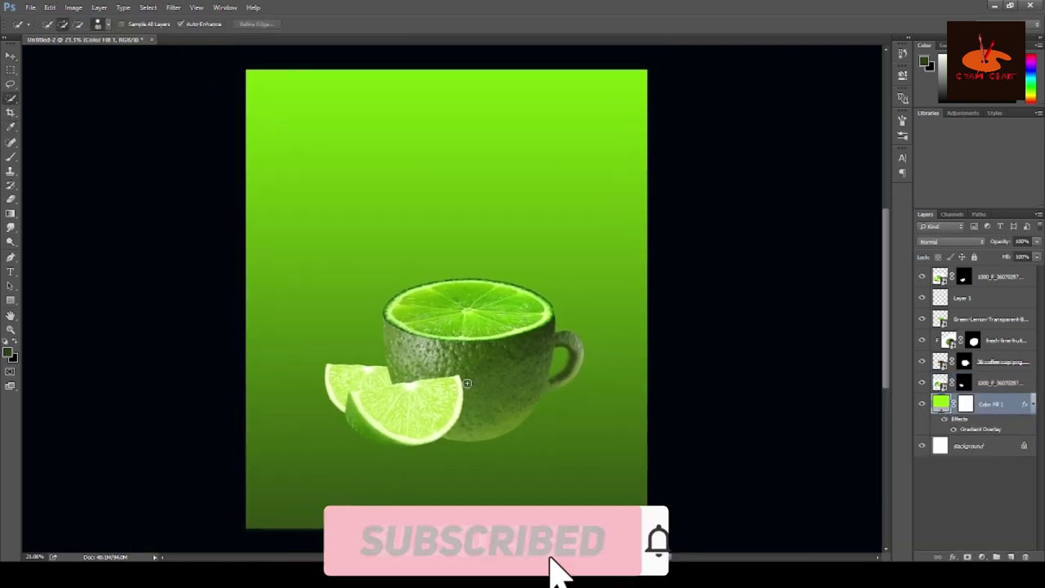
pyautogui.click(1002, 382)
pyautogui.click(995, 360)
pyautogui.keyDown('shift'); pyautogui.click(980, 297); pyautogui.keyUp('shift')
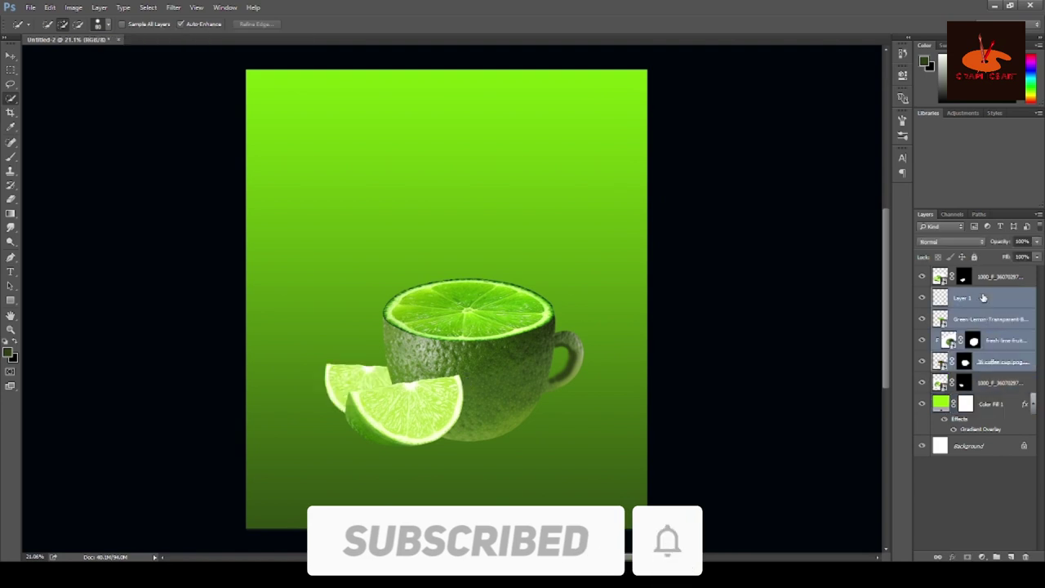
pyautogui.hotkey('ctrl', 'g')
# Duplicate the cup group, flip it below the cup at 45% opacity with a gradient fade.
pyautogui.moveTo(307, 392); pyautogui.dragTo(291, 258)
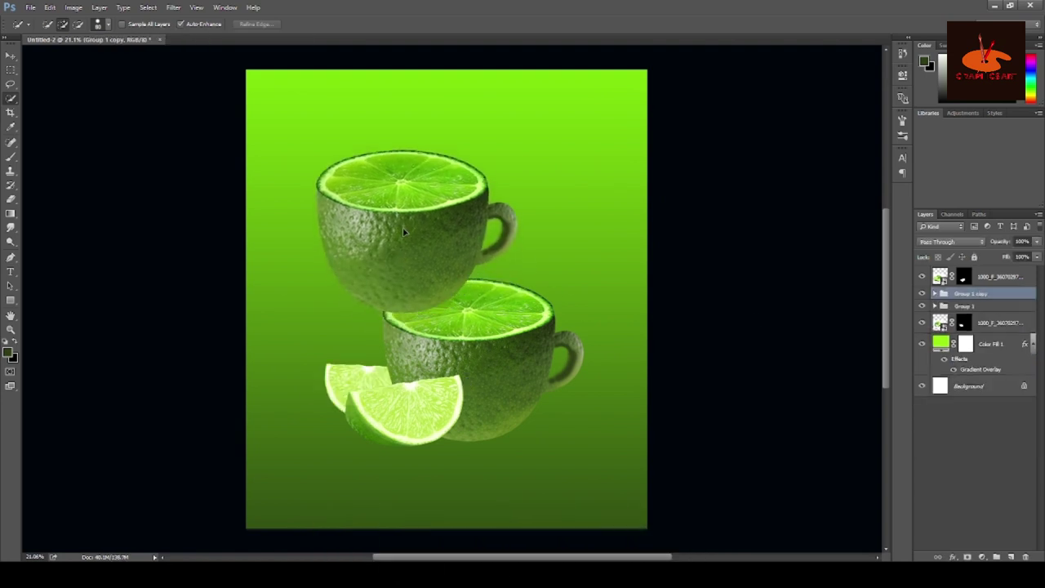
pyautogui.hotkey('ctrl', 't')
pyautogui.moveTo(451, 280); pyautogui.dragTo(474, 518)
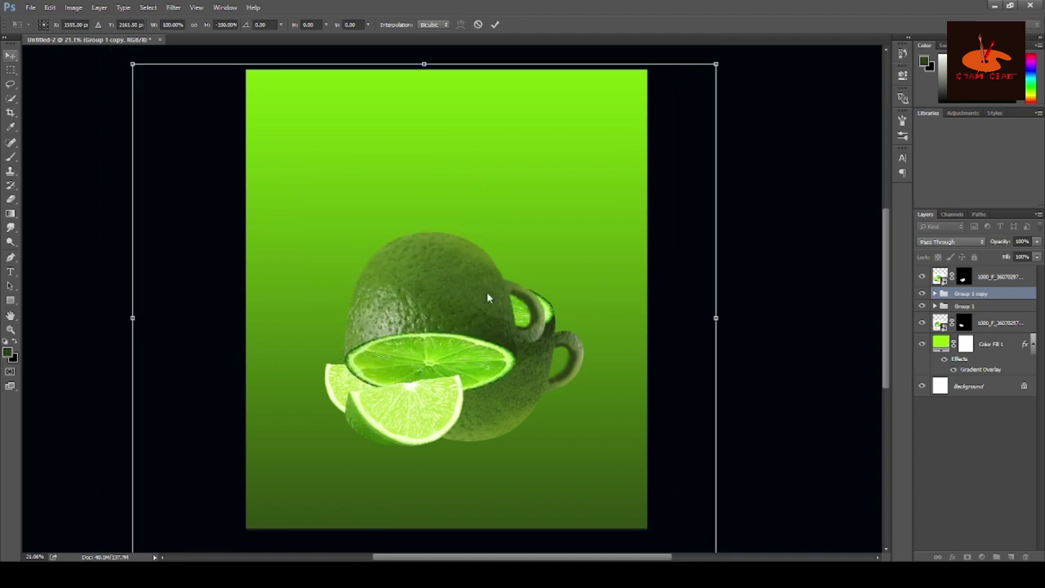
pyautogui.press('Return')
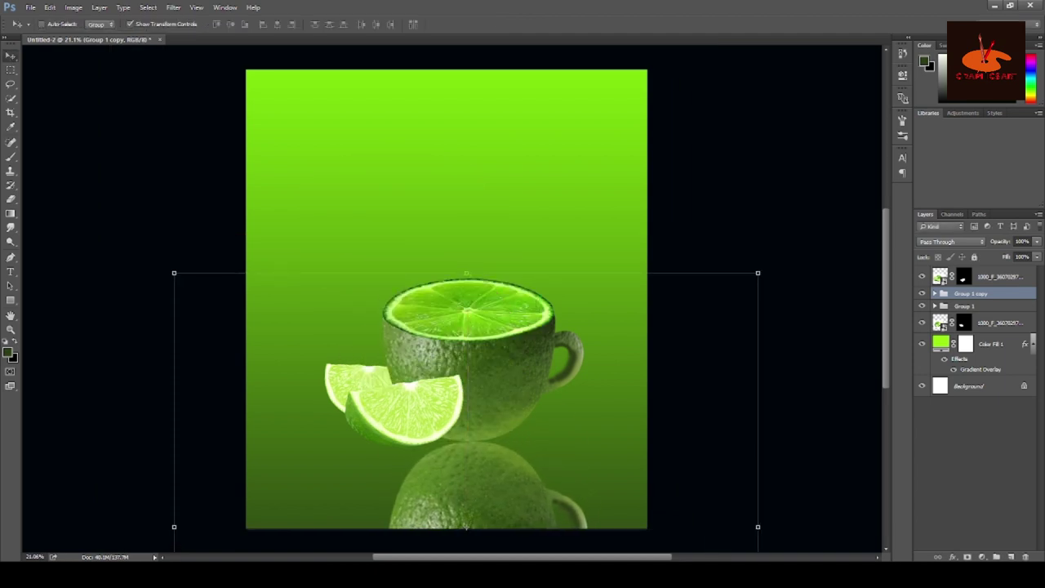
pyautogui.moveTo(1036, 242); pyautogui.dragTo(1008, 260)
pyautogui.scroll(1, 516, 298)
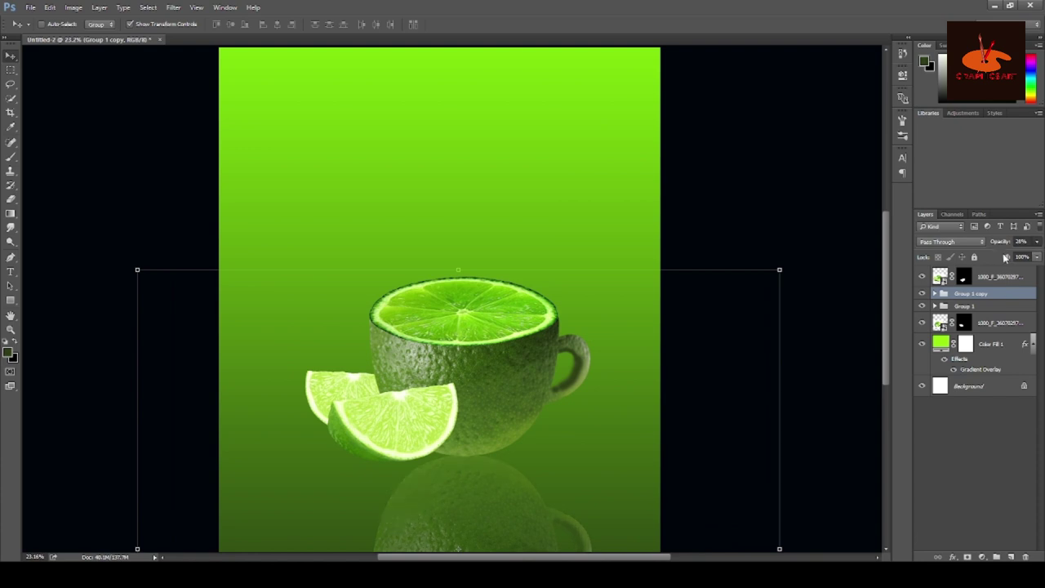
pyautogui.moveTo(445, 515); pyautogui.dragTo(449, 153)
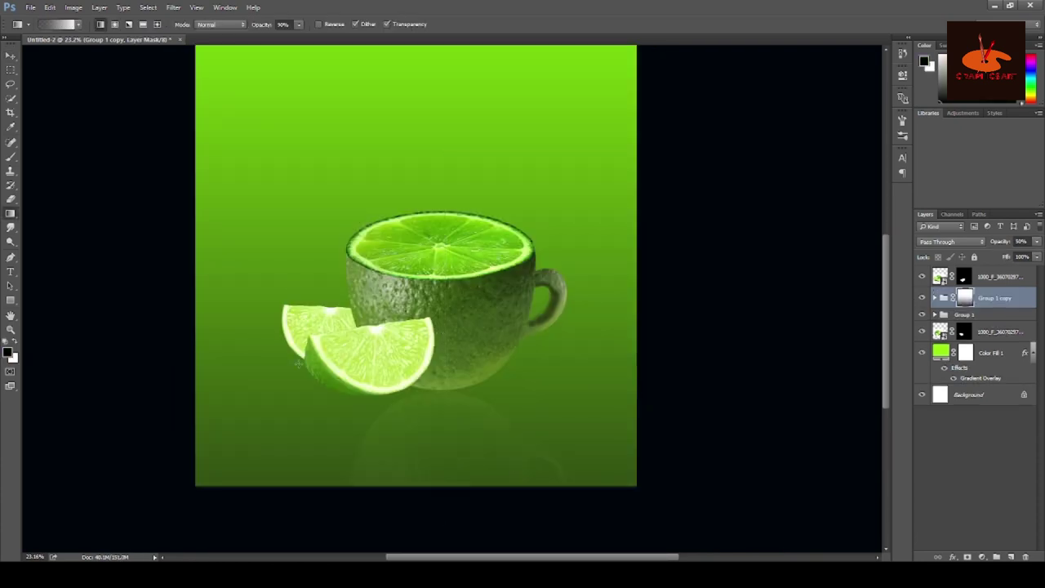
# Try moving the back wedge up beside the cup, then undo the move.
pyautogui.click(1014, 332)
pyautogui.hotkey('ctrl', 't')
pyautogui.moveTo(318, 325); pyautogui.dragTo(330, 226)
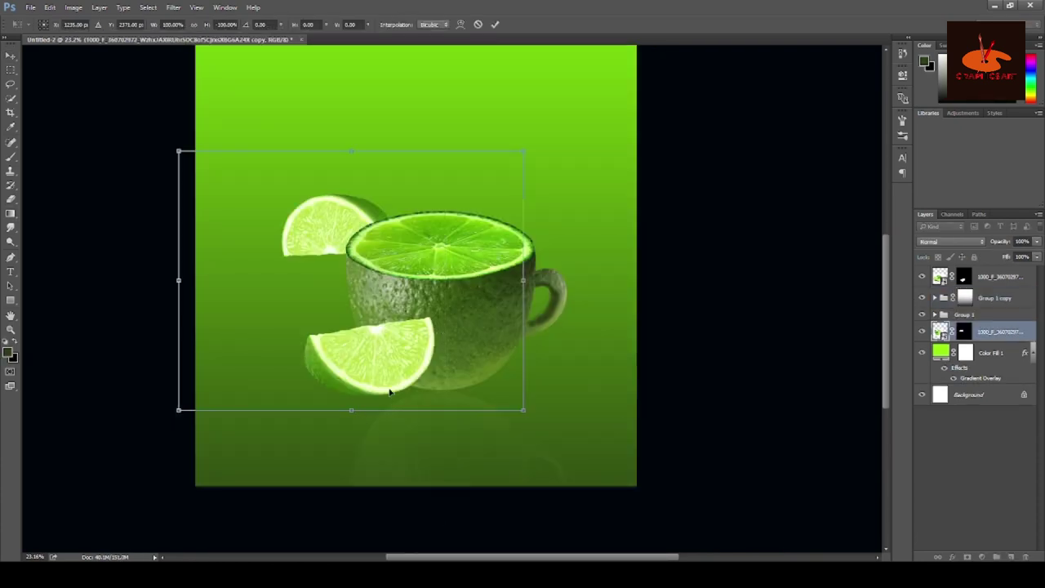
pyautogui.press('Return')
pyautogui.hotkey('ctrl', 'z')
# Duplicate the front wedge, flip it vertically and horizontally, and place it below.
pyautogui.moveTo(370, 358); pyautogui.dragTo(341, 395)
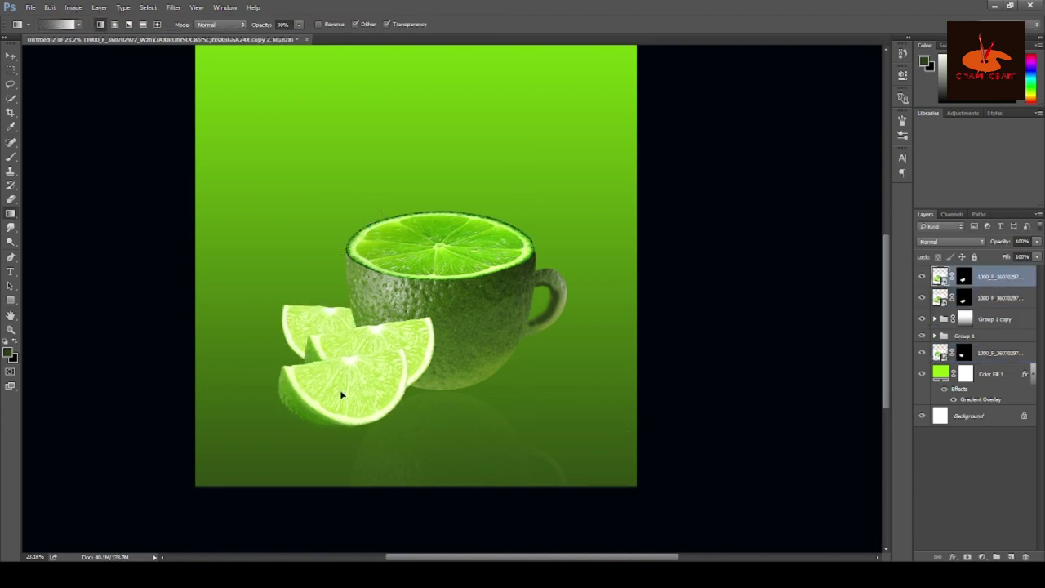
pyautogui.hotkey('ctrl', 't')
pyautogui.rightClick(341, 395)
pyautogui.click(390, 387)
pyautogui.press('Return')
pyautogui.moveTo(351, 254); pyautogui.dragTo(390, 434)
pyautogui.hotkey('ctrl', 't')
pyautogui.rightClick(382, 426)
pyautogui.click(430, 400)
pyautogui.press('Return')
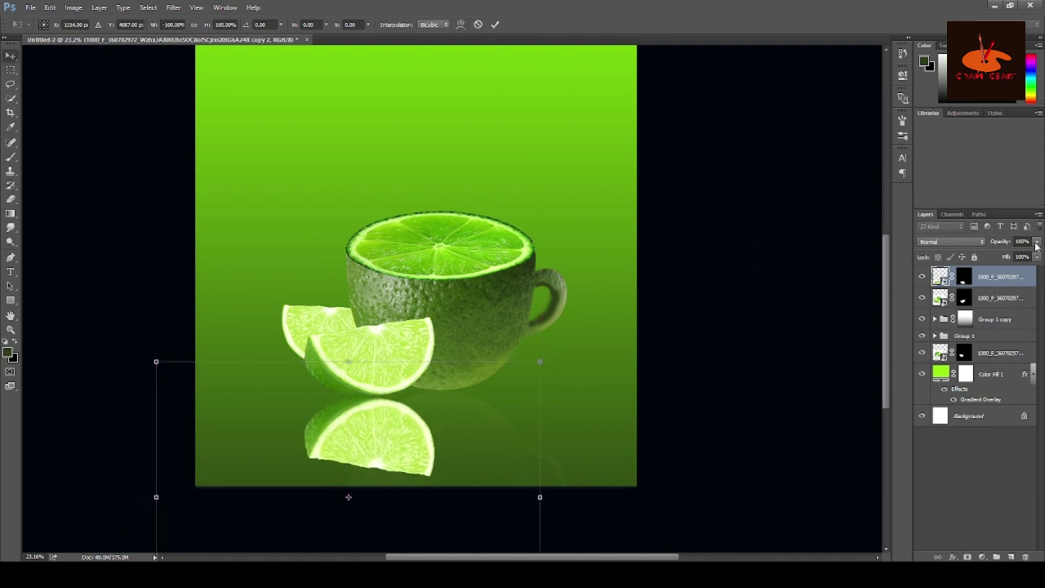
# Fade the wedge reflection with a gradient layer mask and drop its opacity to about 7%.
pyautogui.press('5')
pyautogui.click(967, 557)
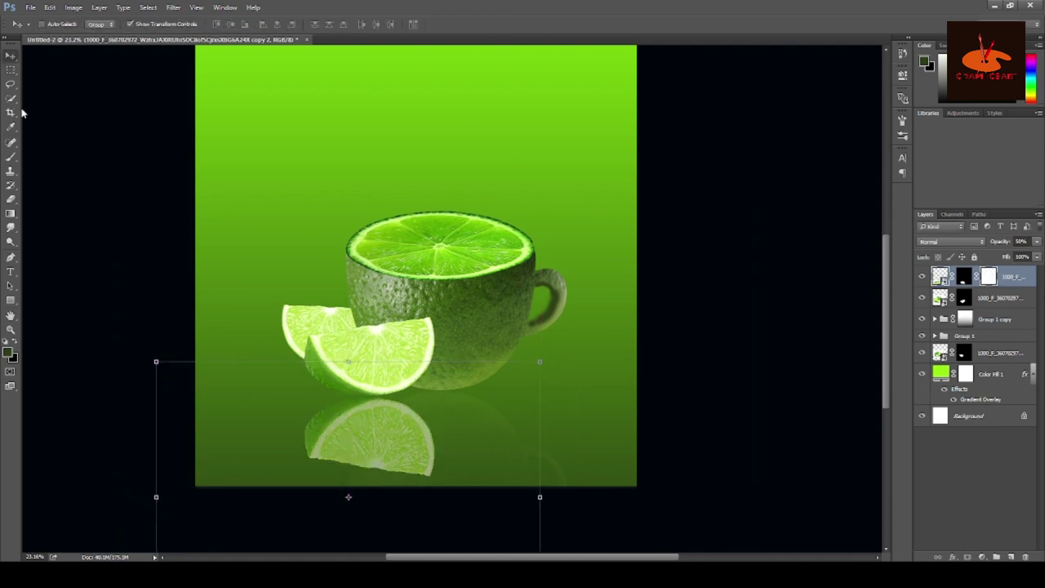
pyautogui.press('g')
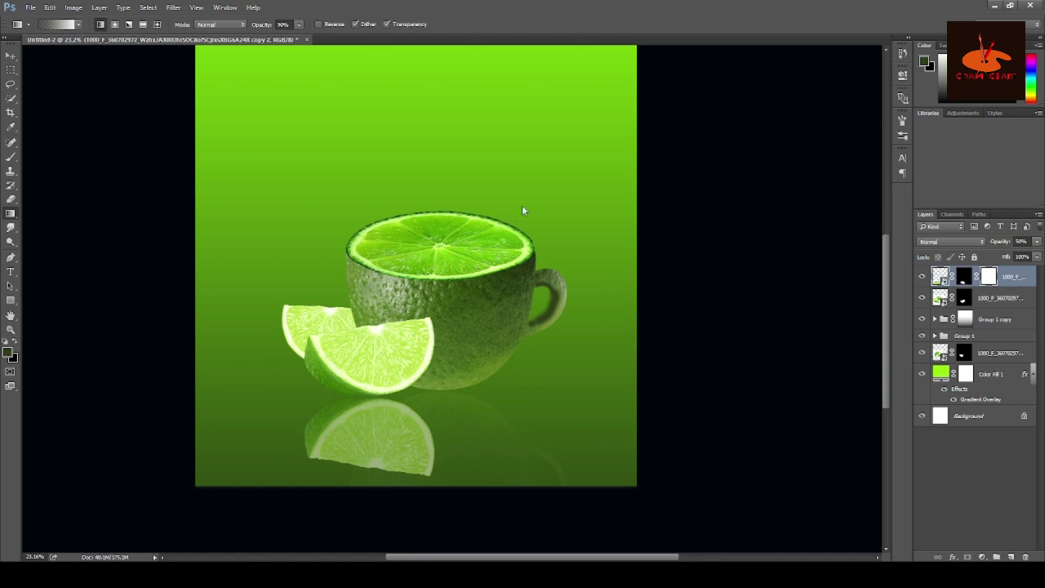
pyautogui.moveTo(373, 457); pyautogui.dragTo(373, 511)
pyautogui.hotkey('ctrl', '2')
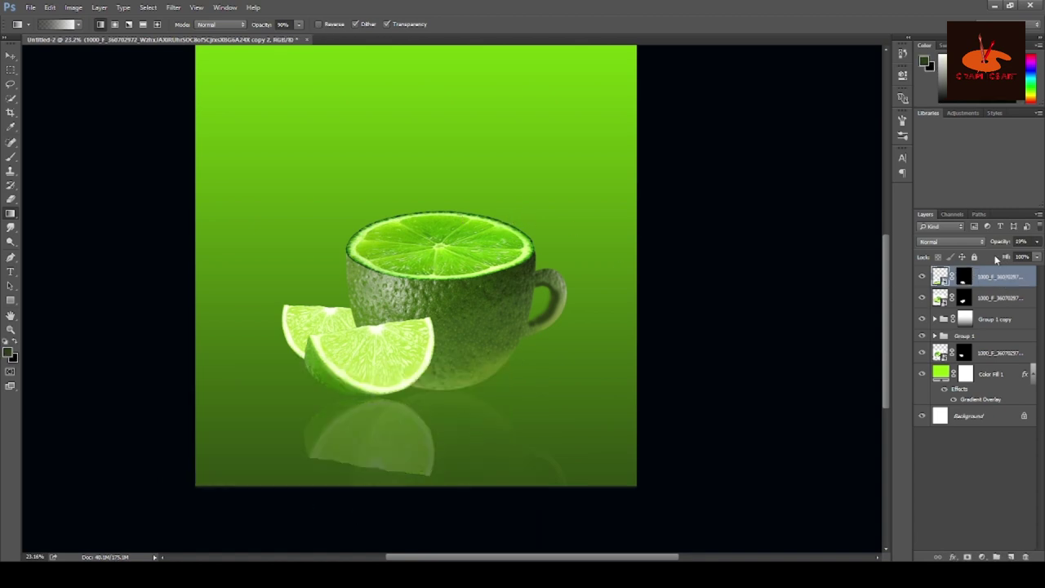
pyautogui.moveTo(1037, 242); pyautogui.dragTo(990, 262)
pyautogui.click(964, 276)
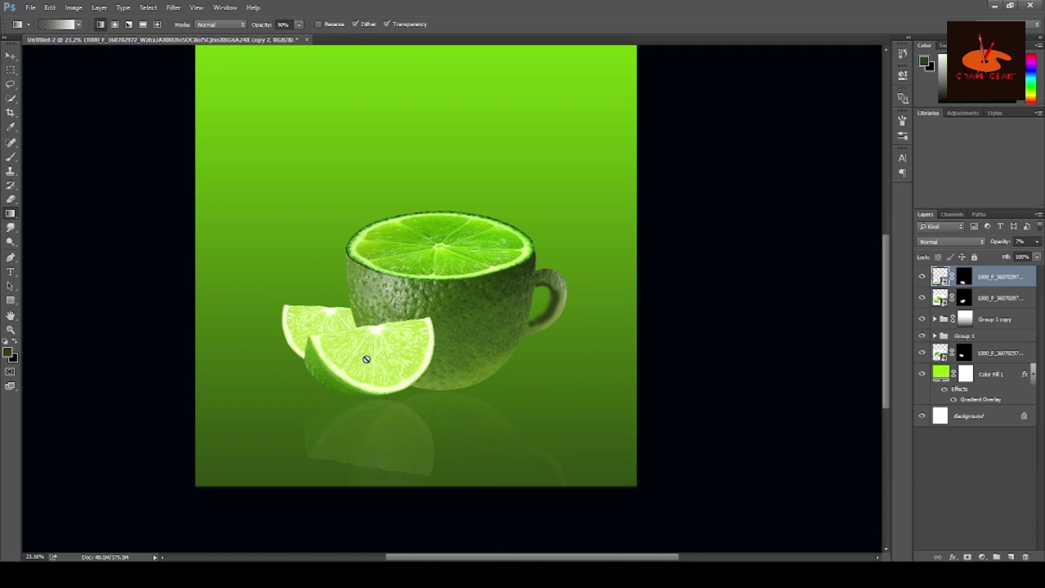
pyautogui.hotkey('ctrl', '+')
pyautogui.press('b')
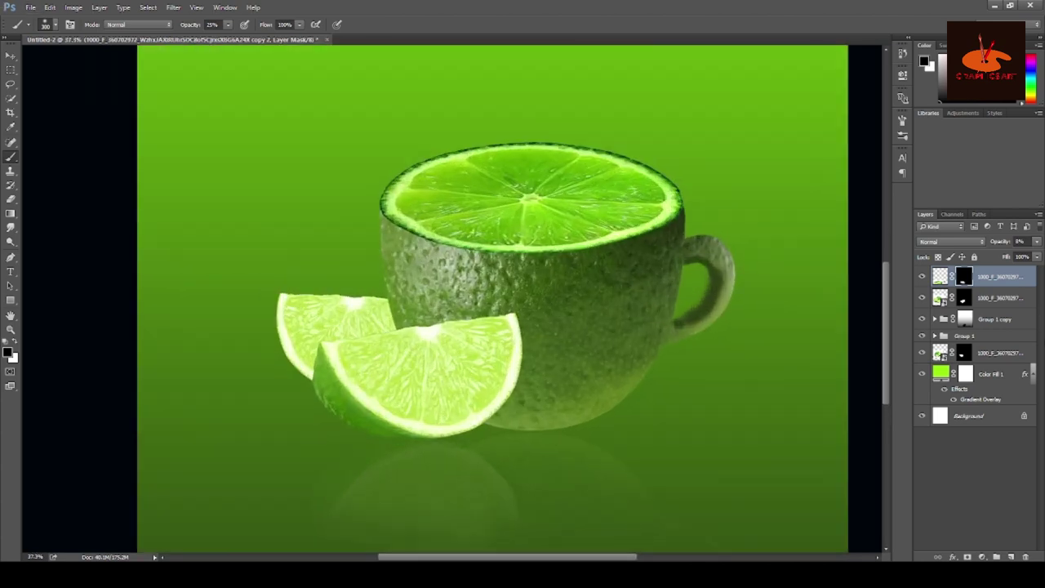
# Duplicate the back wedge, flip it below as a reflection, and drop its opacity to 14%.
pyautogui.moveTo(342, 323); pyautogui.dragTo(275, 366)
pyautogui.hotkey('ctrl', 't')
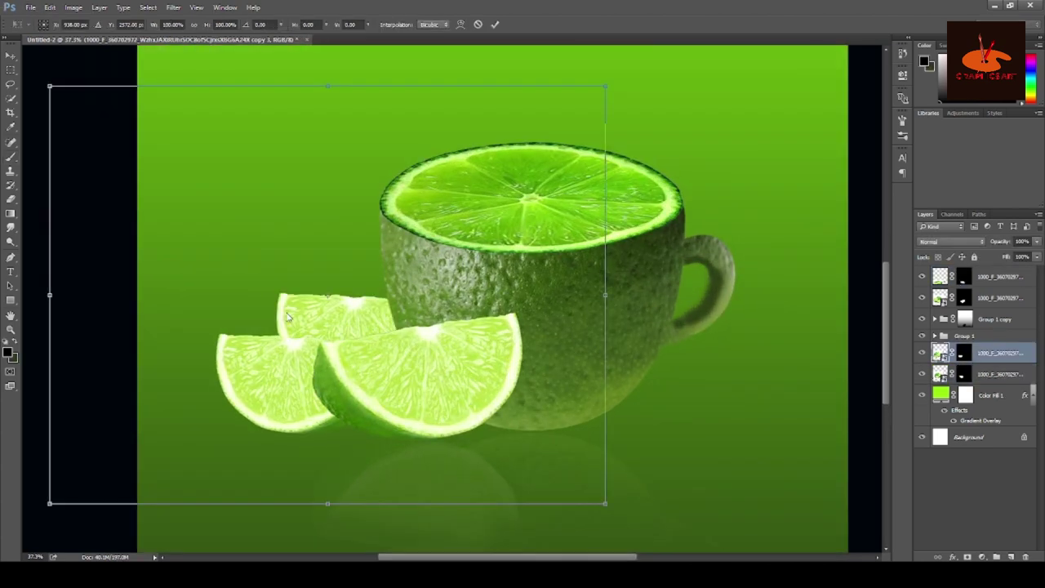
pyautogui.press('Return')
pyautogui.moveTo(294, 198)
pyautogui.mouseDown()
pyautogui.moveTo(356, 434)
pyautogui.moveTo(329, 450)
pyautogui.moveTo(351, 446)
pyautogui.mouseUp()
pyautogui.hotkey('ctrl', '[')
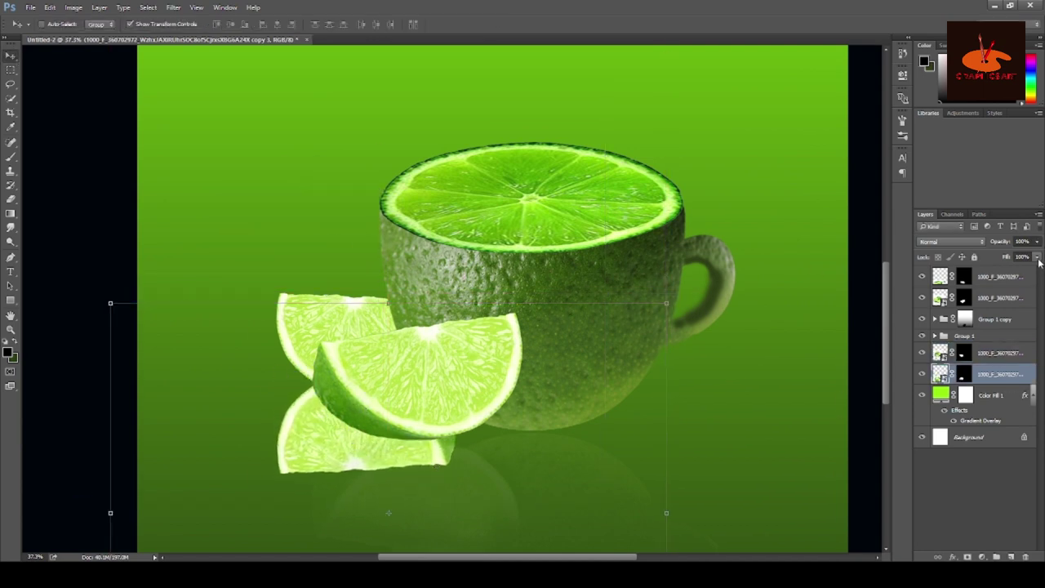
pyautogui.moveTo(1037, 242); pyautogui.dragTo(990, 260)
pyautogui.click(964, 374)
pyautogui.press('b')
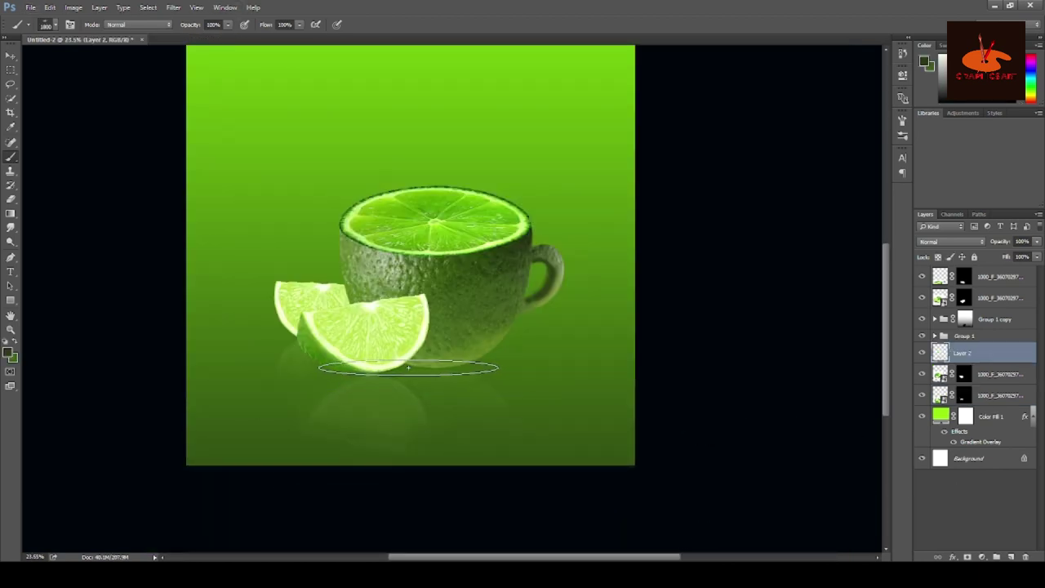
# Scroll the view, then fit the whole document in the window with Ctrl+0.
pyautogui.scroll(-2, 677, 252)
pyautogui.scroll(-2, 419, 511)
pyautogui.scroll(4, 355, 330)
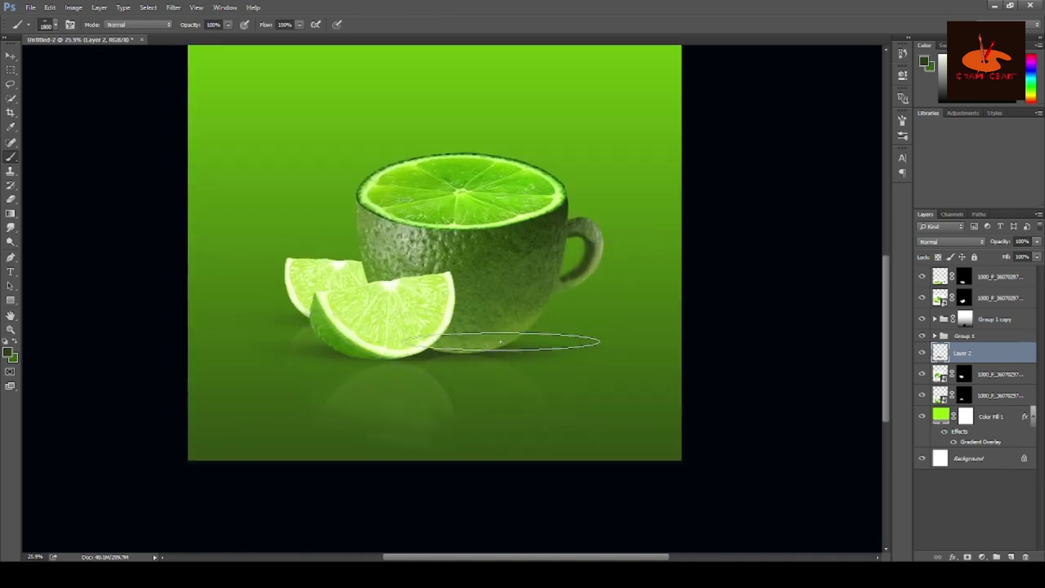
pyautogui.scroll(-3, 466, 347)
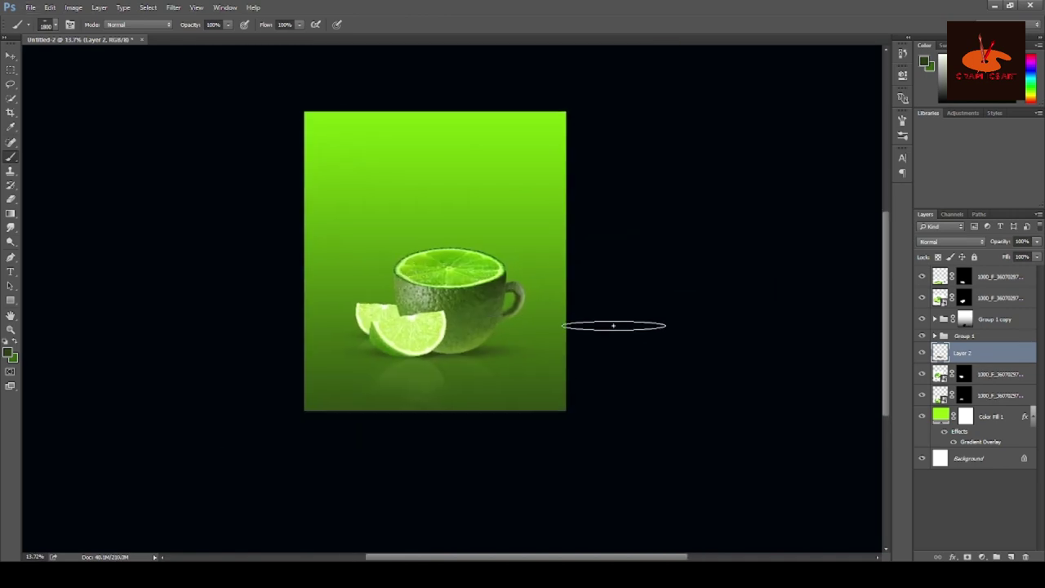
pyautogui.hotkey('ctrl', '0')
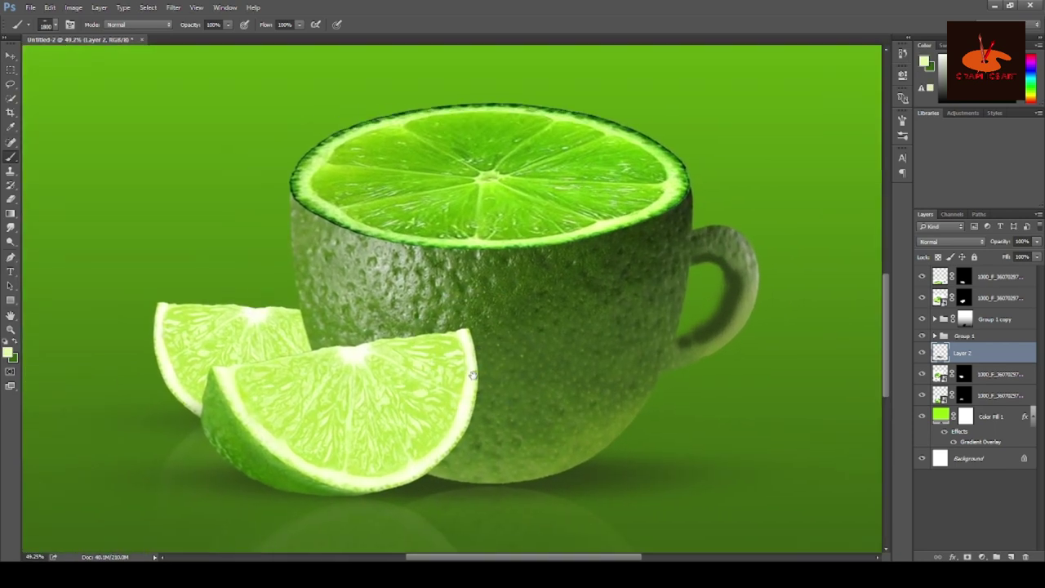